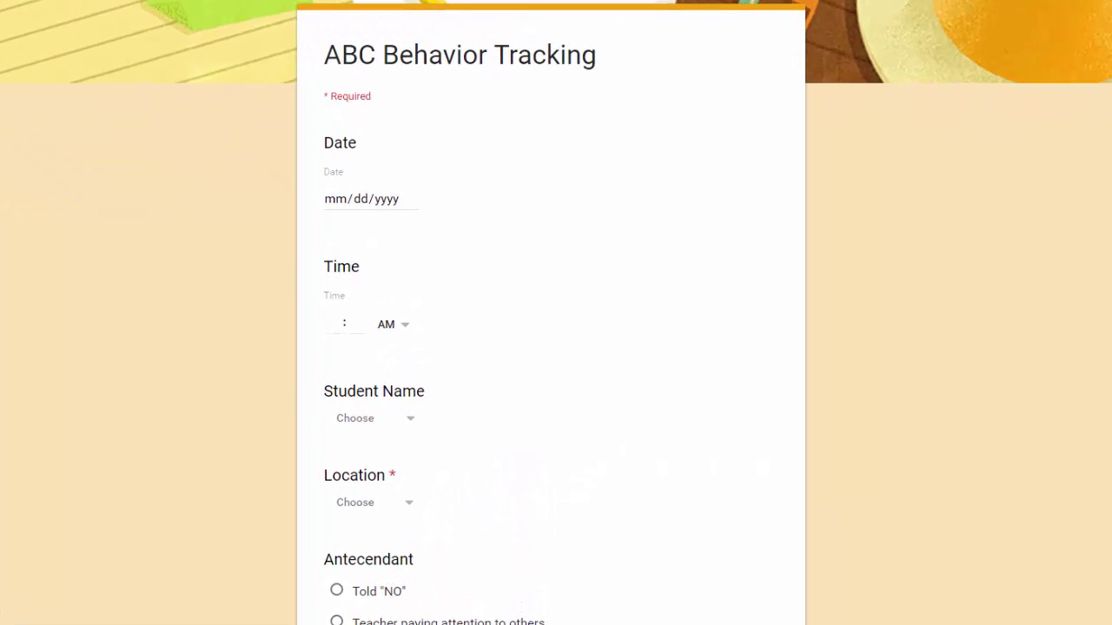
# Fill in date 03/18/2016, time 8:11, the first listed student and location Classroom
pyautogui.click(409, 199)
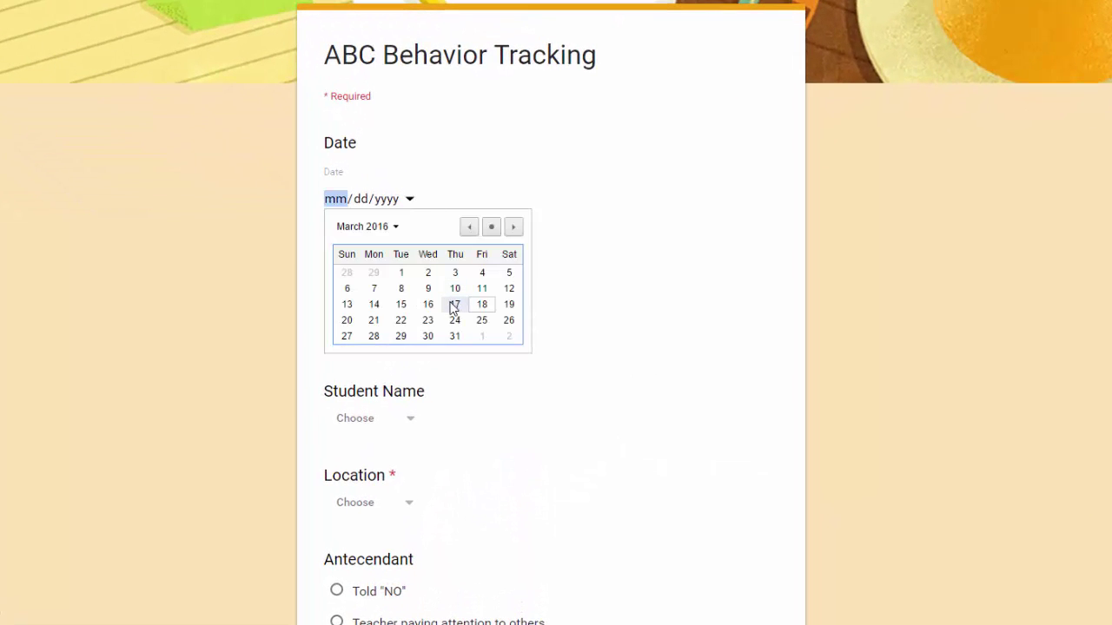
pyautogui.click(481, 304)
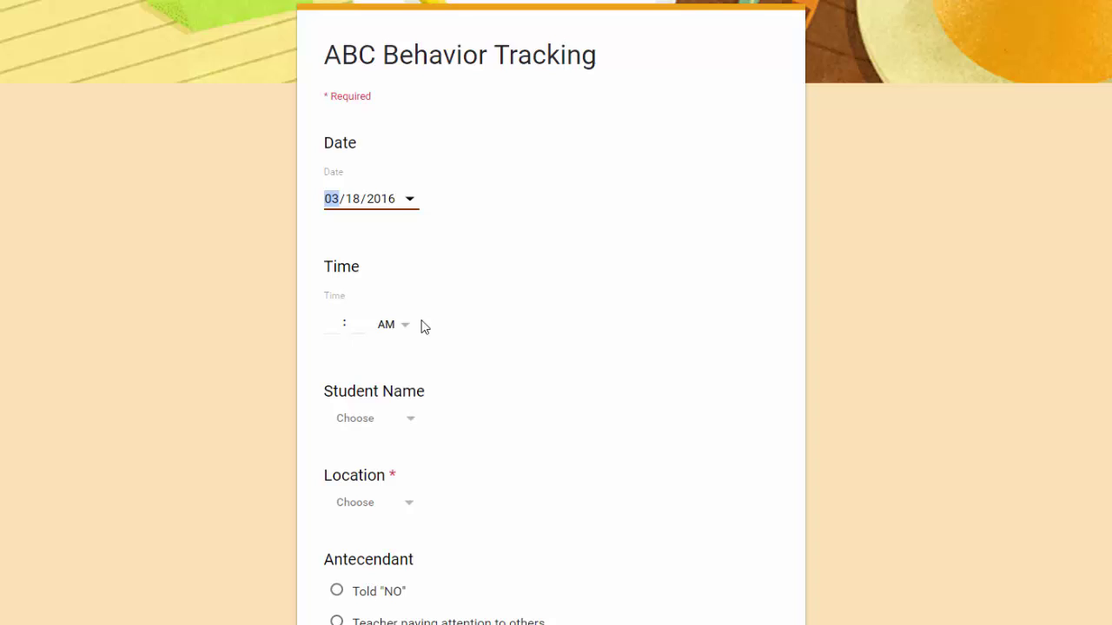
pyautogui.click(338, 323)
pyautogui.write('811')
pyautogui.click(404, 416)
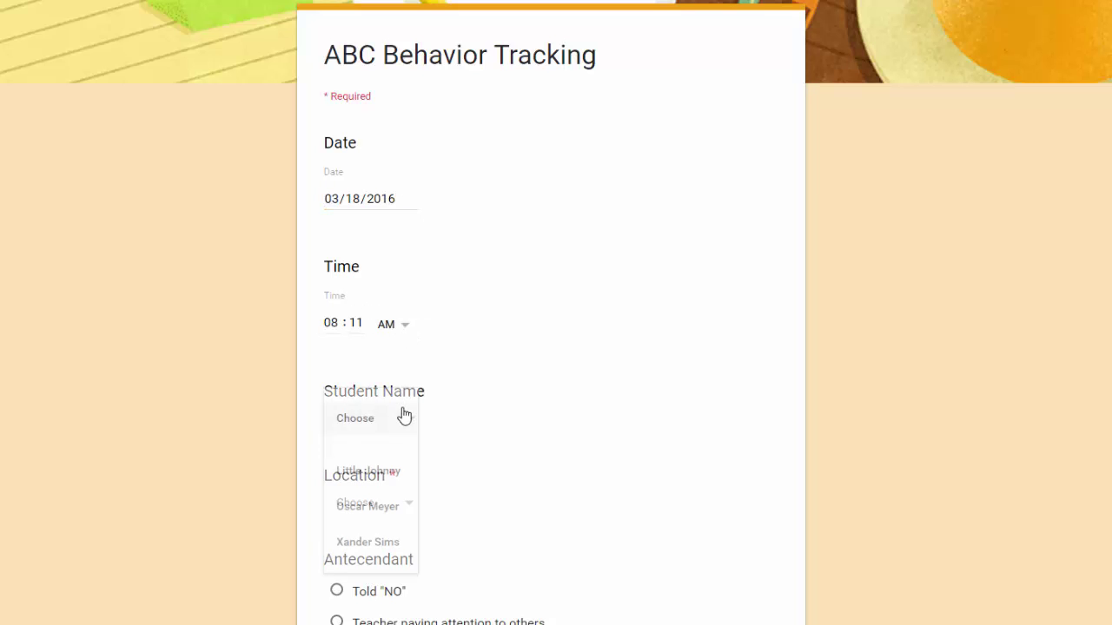
pyautogui.click(367, 473)
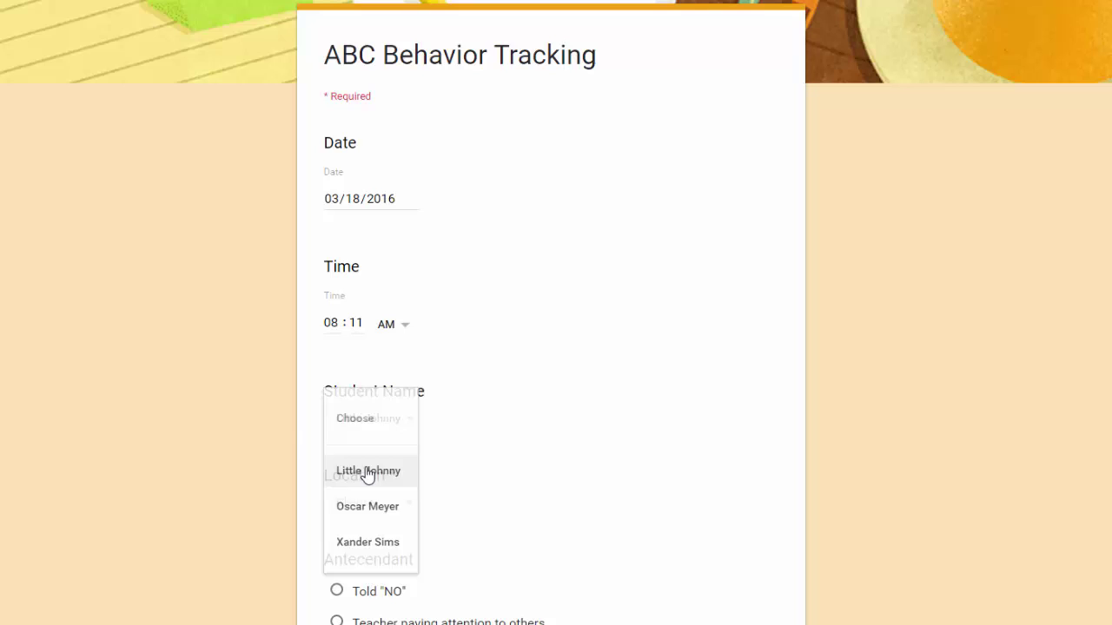
pyautogui.scroll(-2, 203, 375)
pyautogui.click(361, 343)
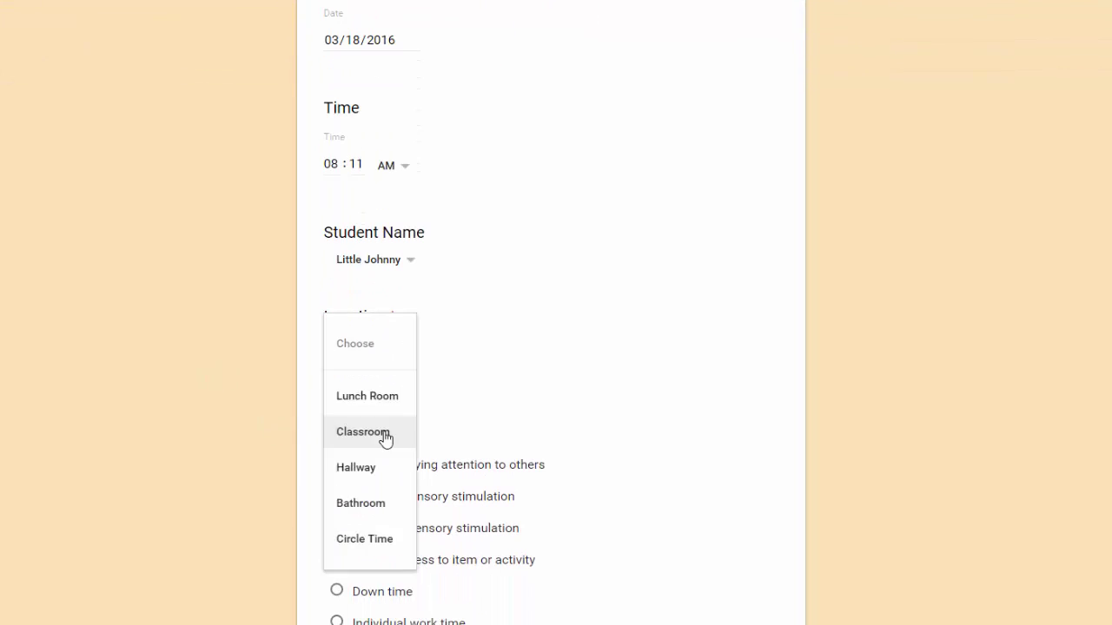
pyautogui.click(384, 434)
# Mark Told "NO" as antecedent, Yelling out and Tantrum as behaviors, Time out, and resolved
pyautogui.scroll(-4, 241, 272)
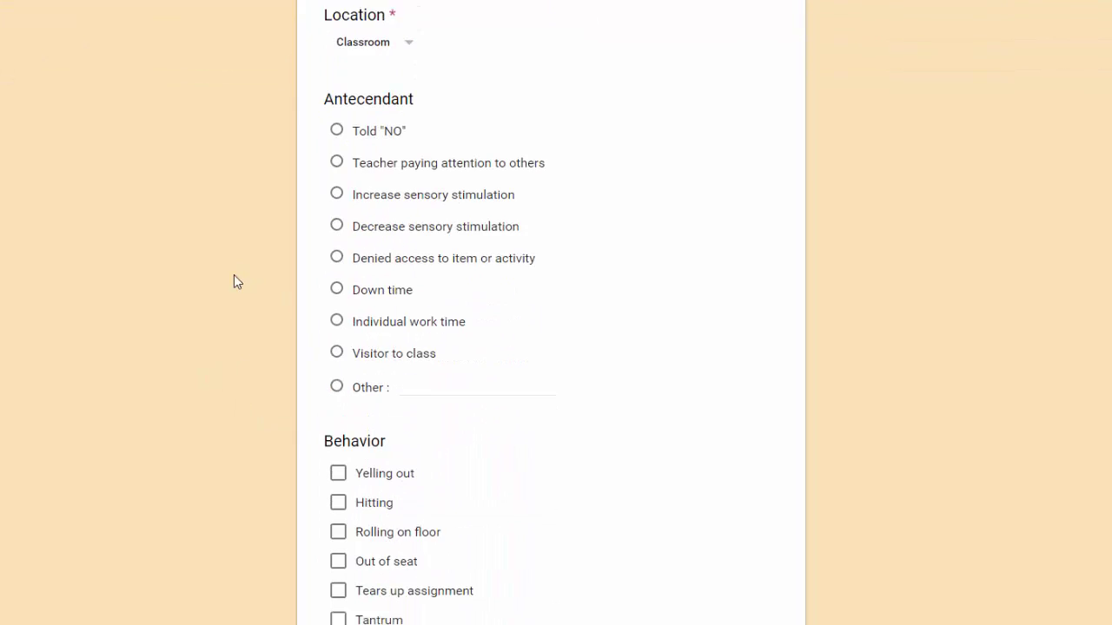
pyautogui.click(335, 116)
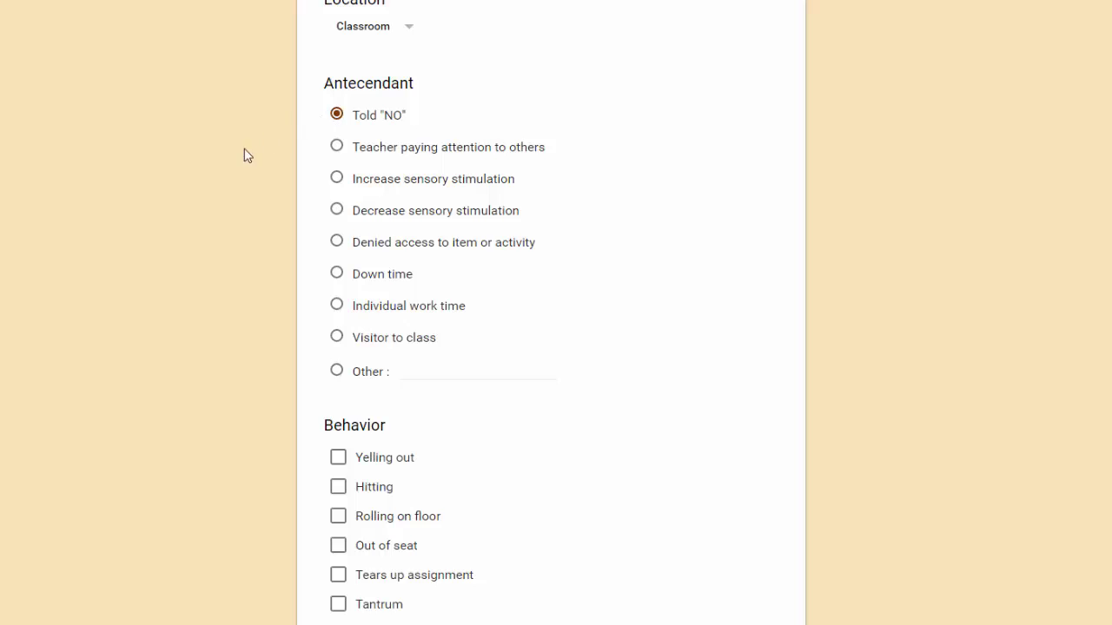
pyautogui.scroll(-3, 236, 161)
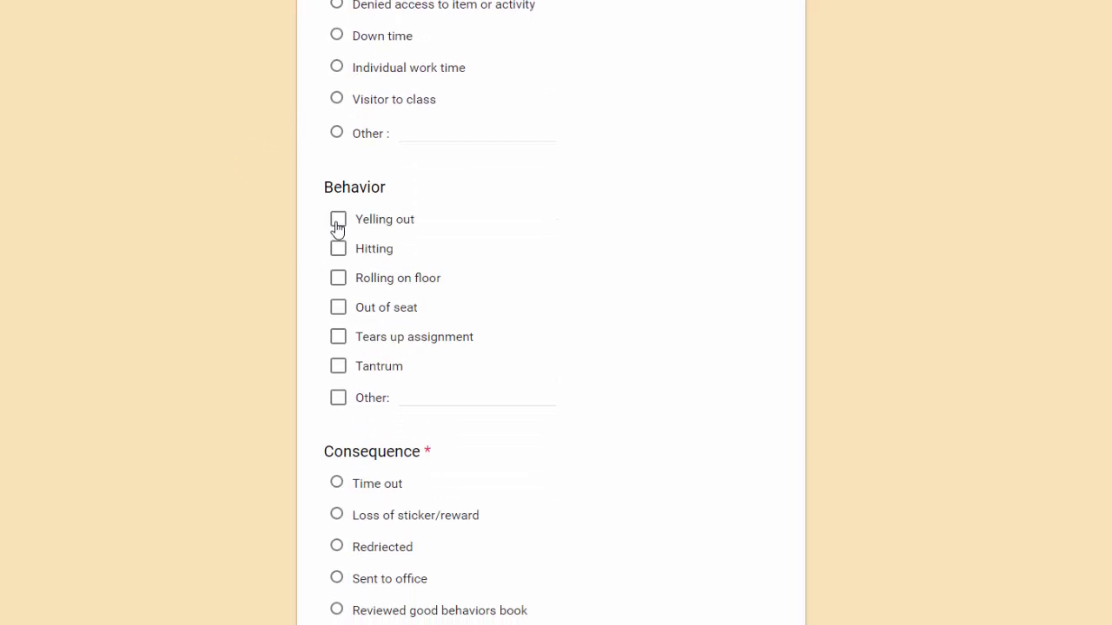
pyautogui.click(337, 224)
pyautogui.click(337, 366)
pyautogui.scroll(-3, 238, 266)
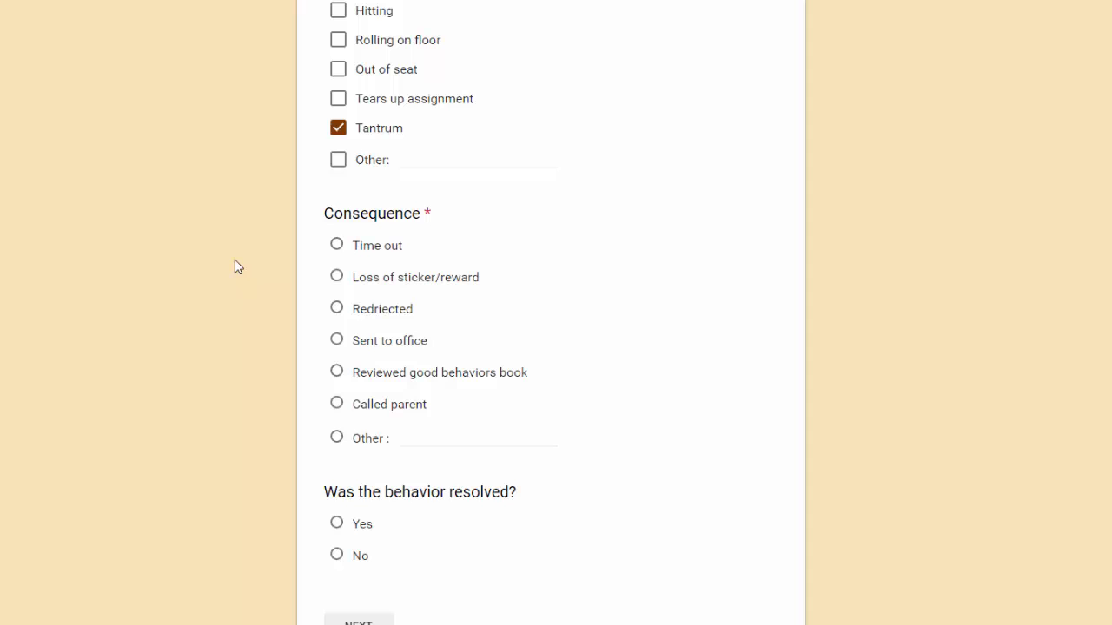
pyautogui.scroll(-1, 235, 266)
pyautogui.click(337, 165)
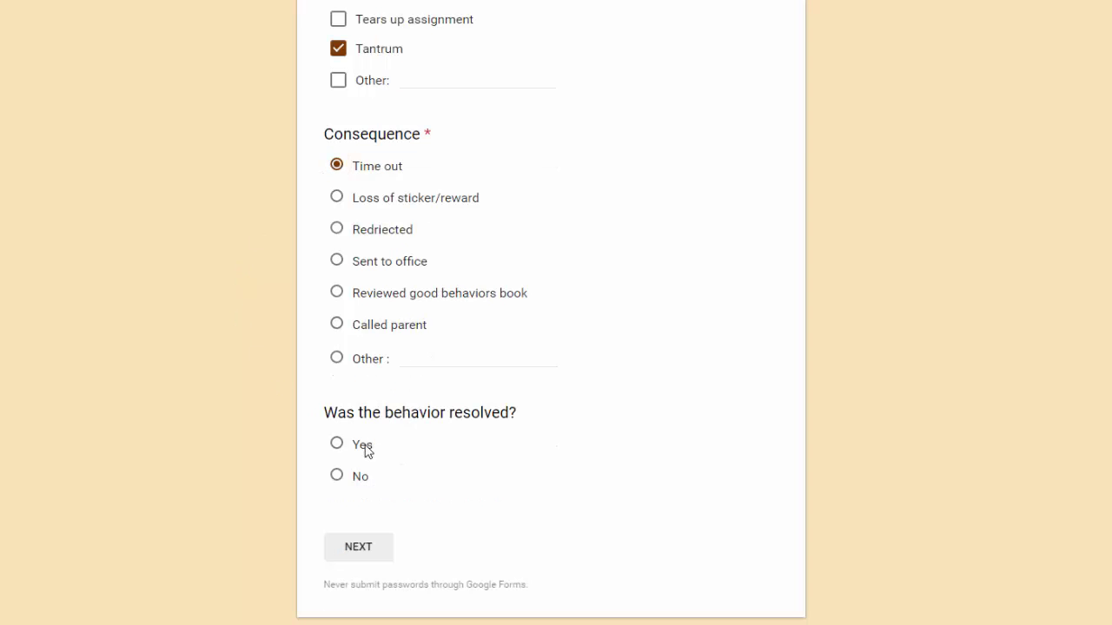
pyautogui.click(337, 446)
pyautogui.click(363, 549)
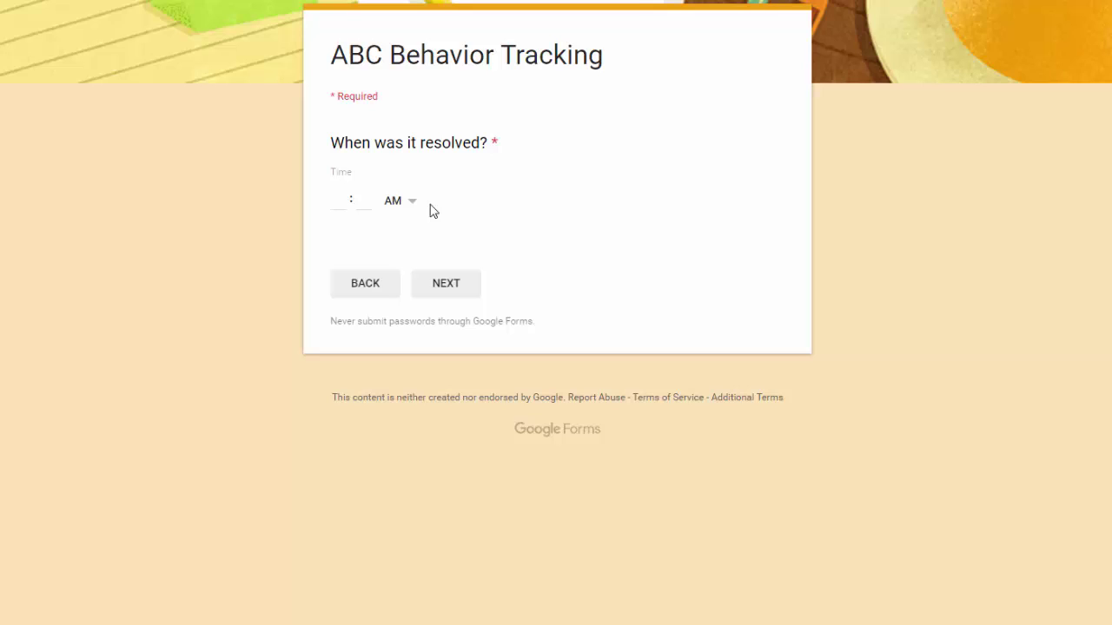
# Enter resolution time 06:20, comment 'Tantrum under control after about 10 mins...', and submit
pyautogui.click(337, 201)
pyautogui.write('06')
pyautogui.press('Tab')
pyautogui.write('20')
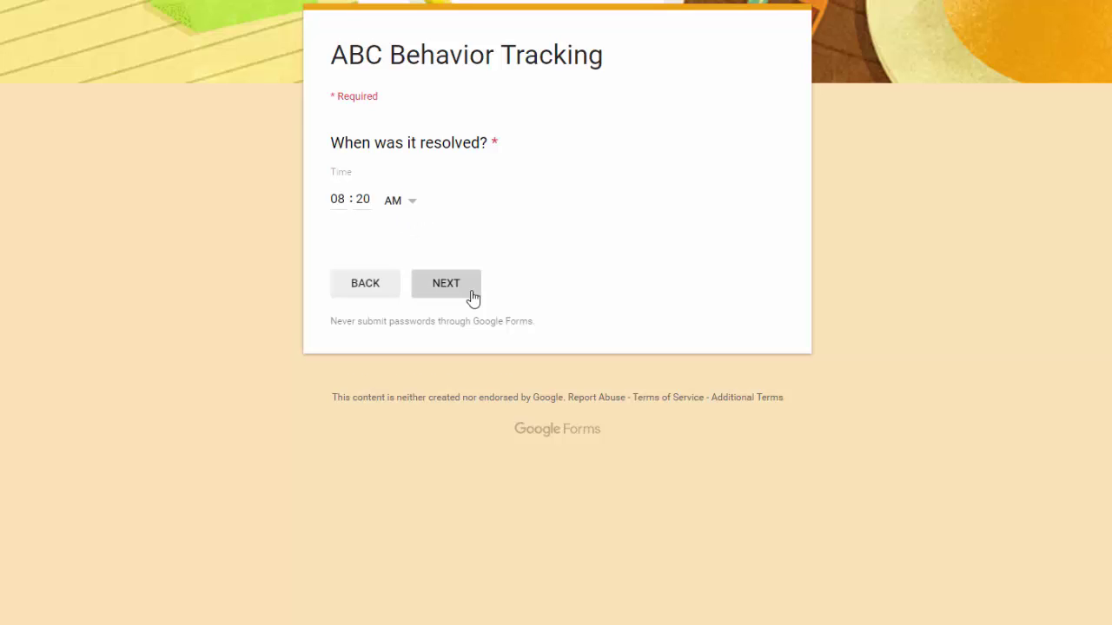
pyautogui.click(469, 295)
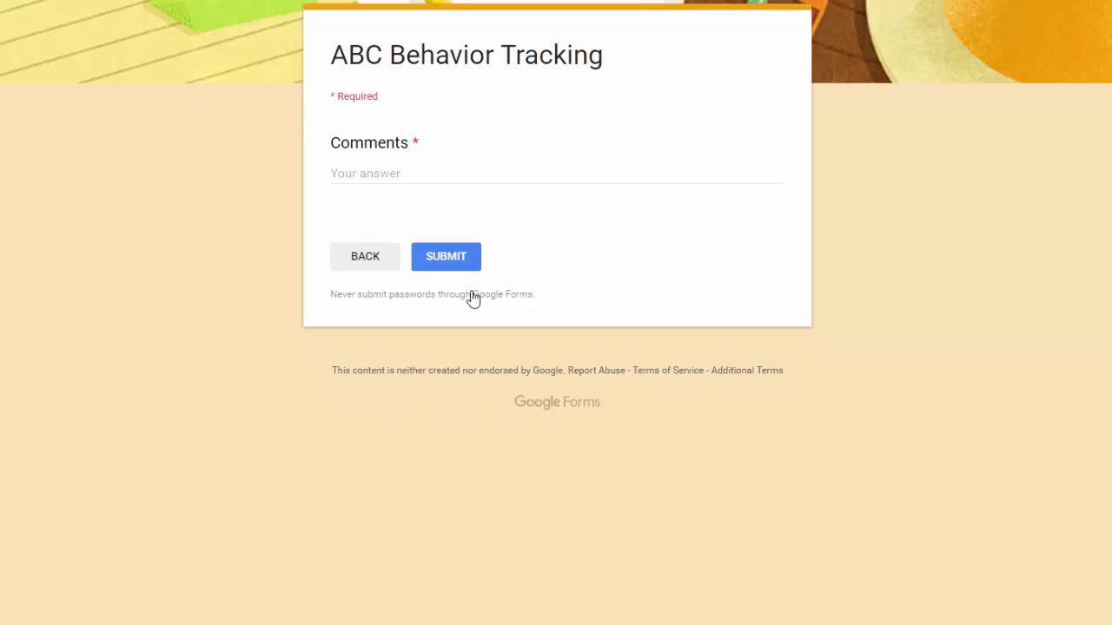
pyautogui.click(432, 173)
pyautogui.write('Tantrum under control after about 10 mins.  Returned to seat and completed assignments.')
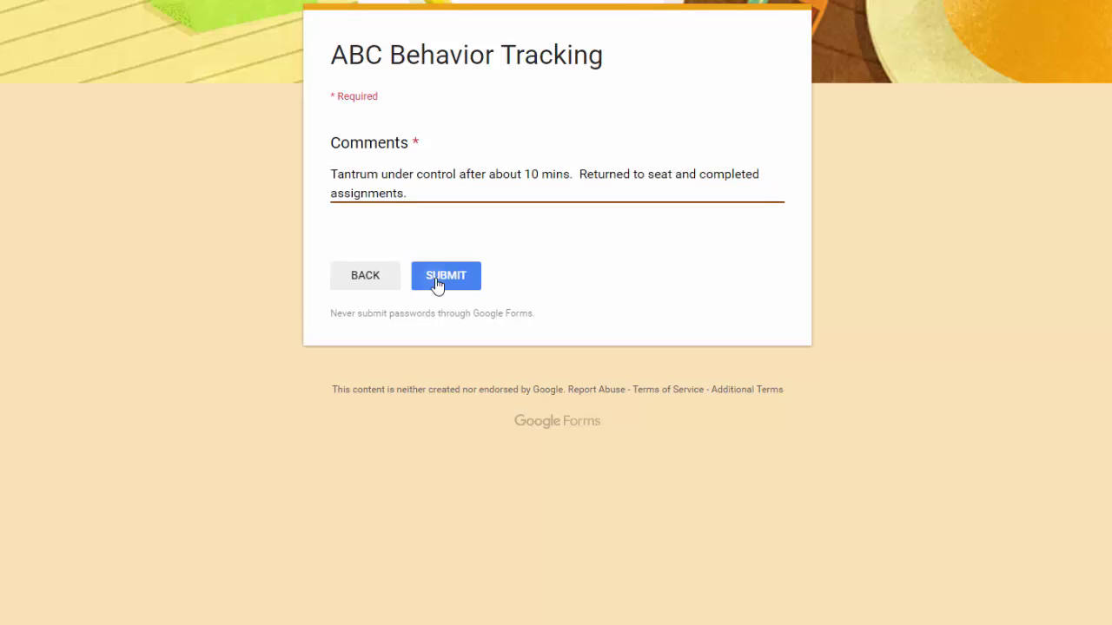
pyautogui.click(438, 280)
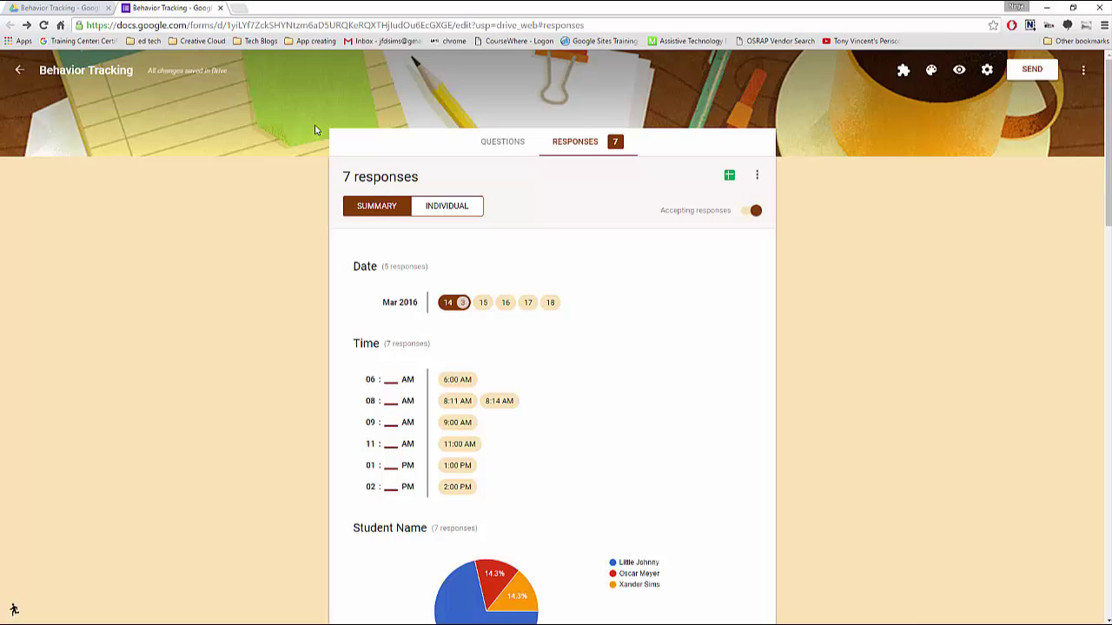
# Scroll through the summary charts of all 7 responses, where Tantrum leads at 3 (42.9%)
pyautogui.scroll(-1, 307, 261)
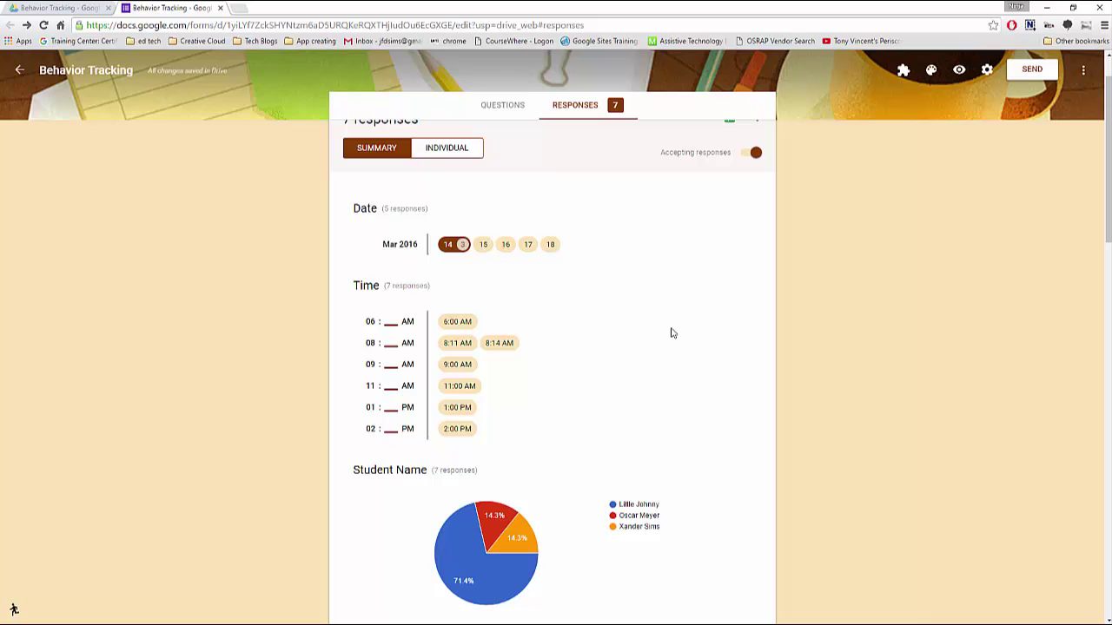
pyautogui.scroll(-1, 671, 332)
pyautogui.scroll(1, 330, 278)
pyautogui.scroll(-1, 671, 332)
pyautogui.scroll(1, 670, 333)
pyautogui.scroll(-1, 670, 332)
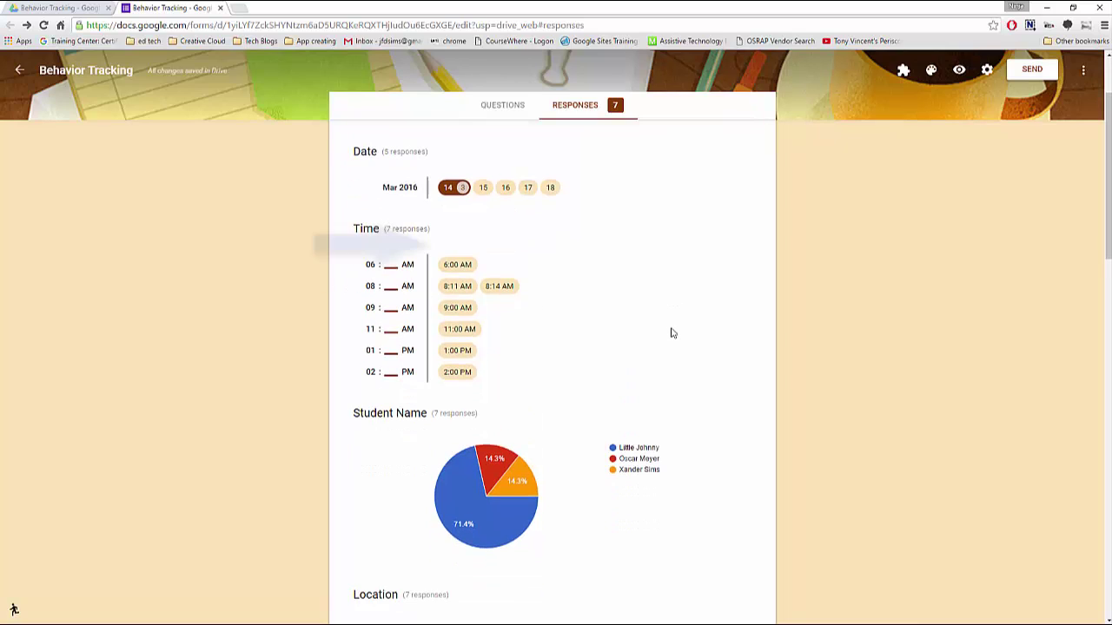
pyautogui.scroll(1, 670, 332)
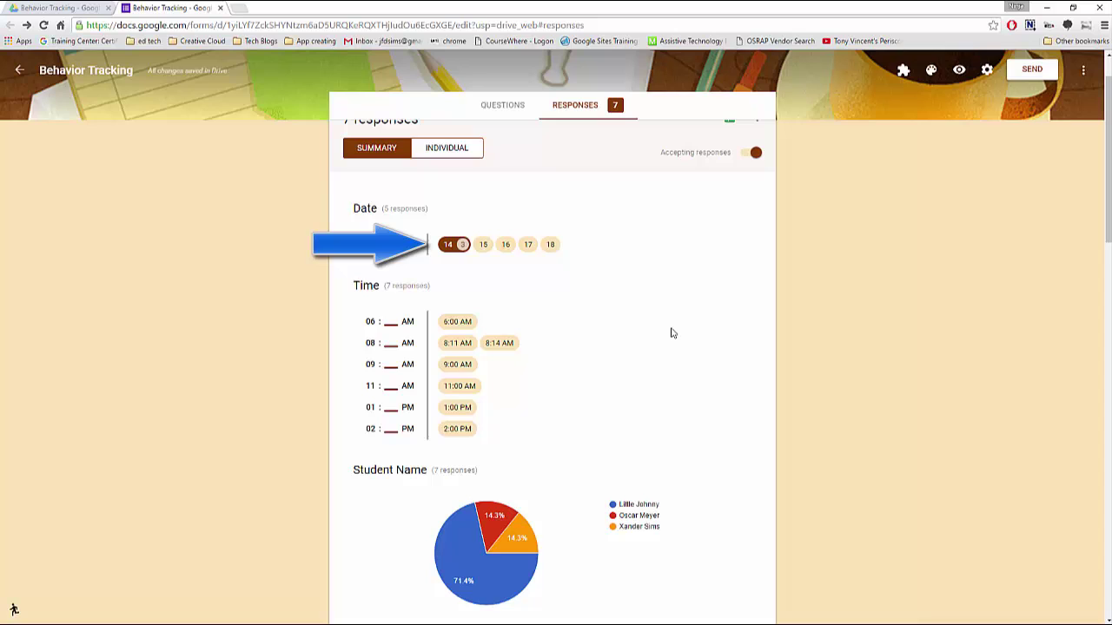
pyautogui.scroll(-1, 670, 332)
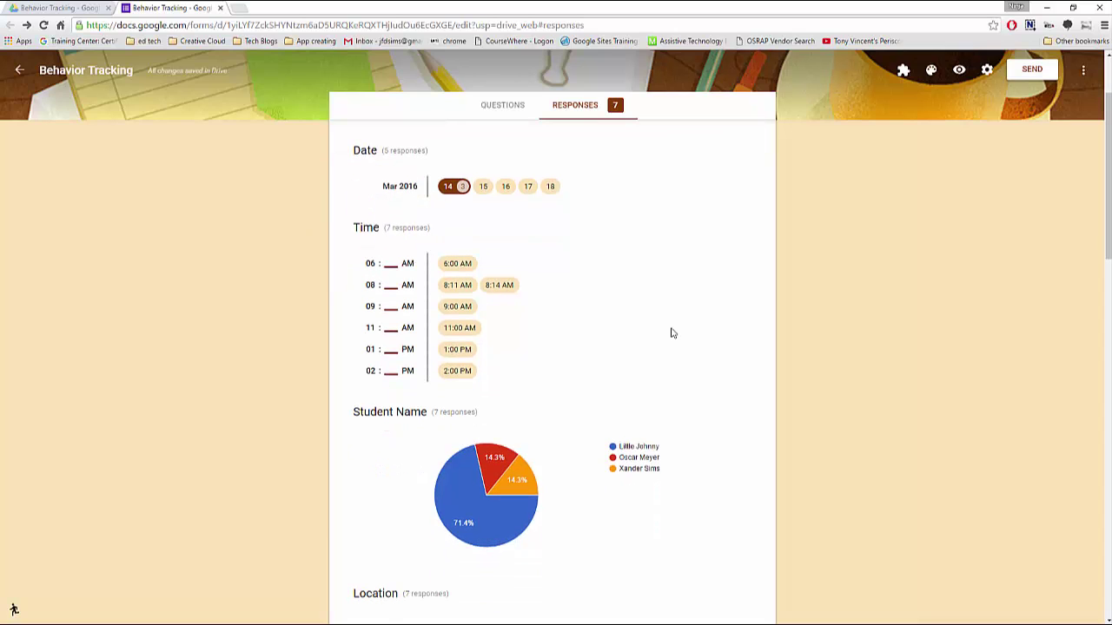
pyautogui.scroll(-4, 671, 333)
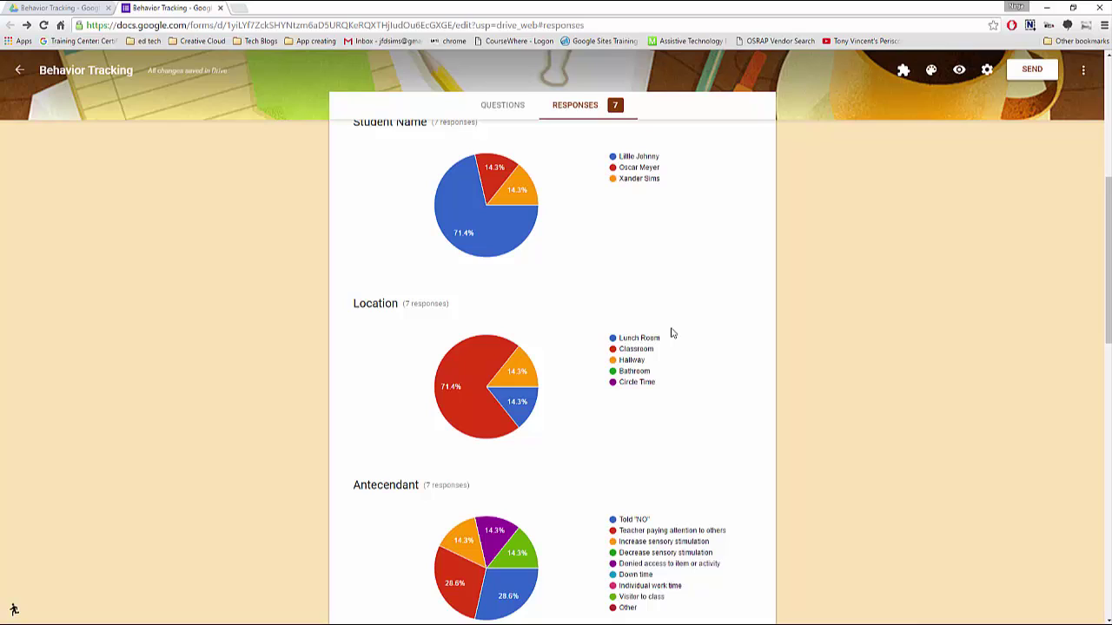
pyautogui.scroll(-1, 637, 290)
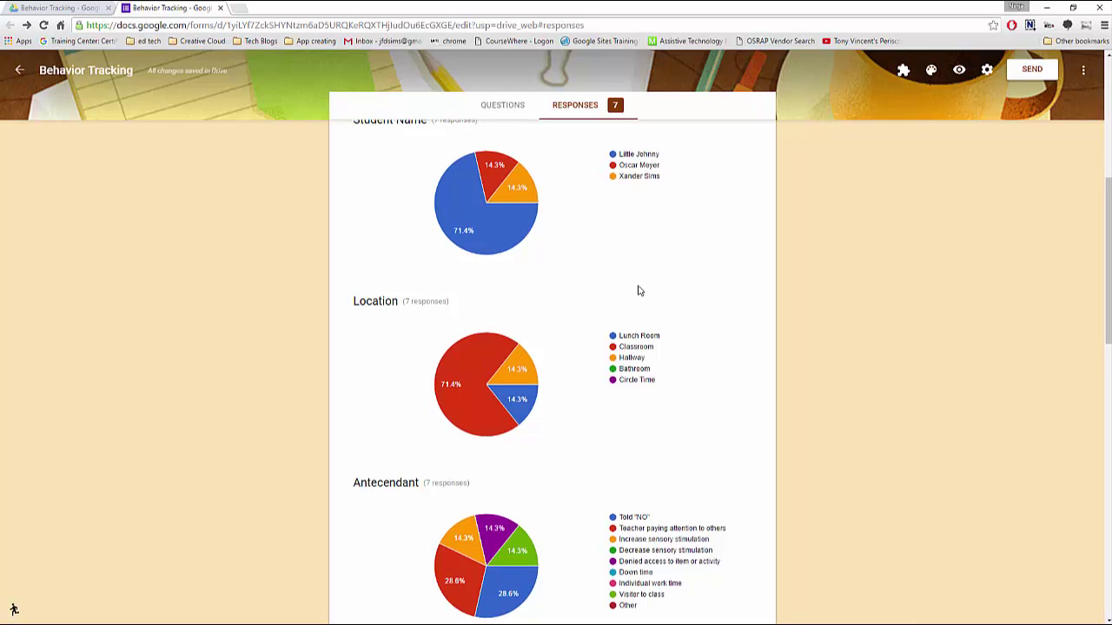
pyautogui.scroll(-1, 647, 289)
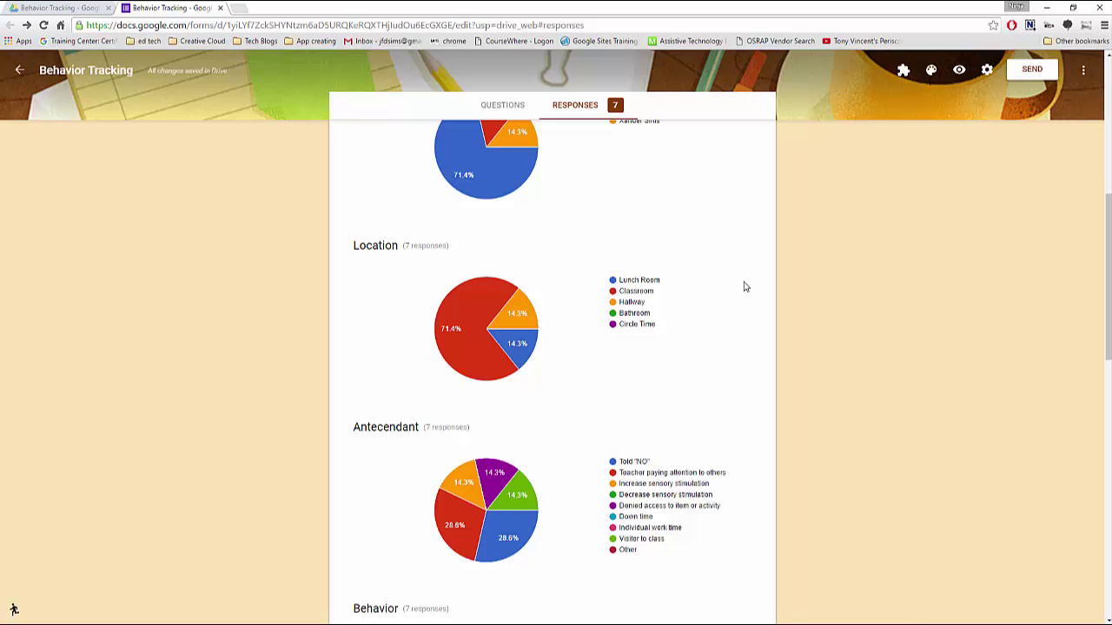
pyautogui.scroll(-2, 744, 286)
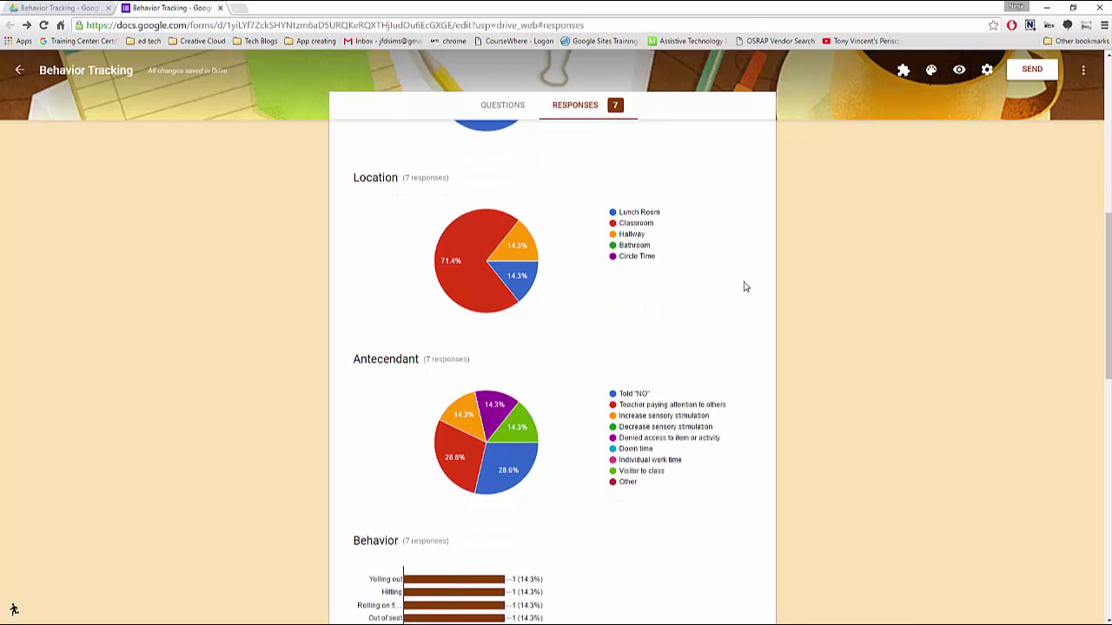
pyautogui.scroll(-1, 744, 287)
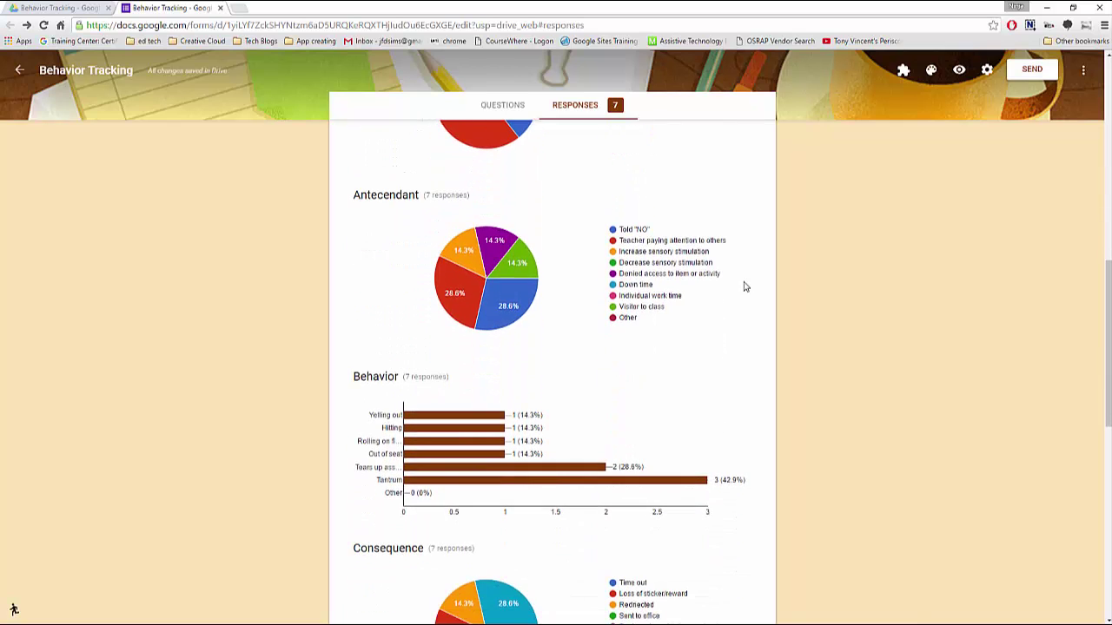
pyautogui.scroll(-1, 745, 286)
pyautogui.moveTo(466, 251)
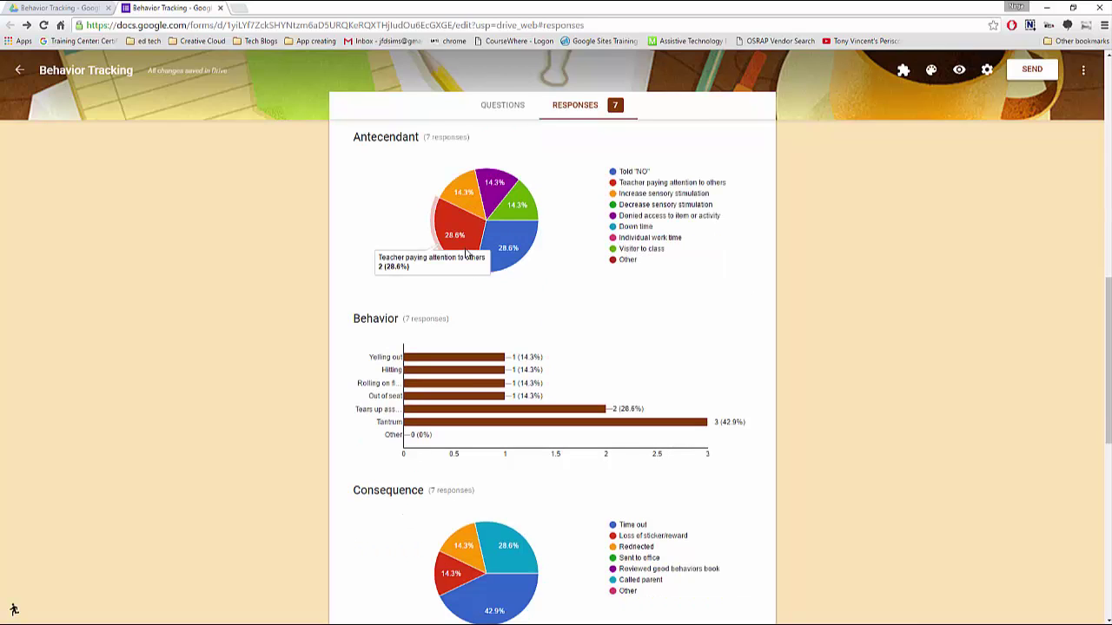
pyautogui.moveTo(506, 248)
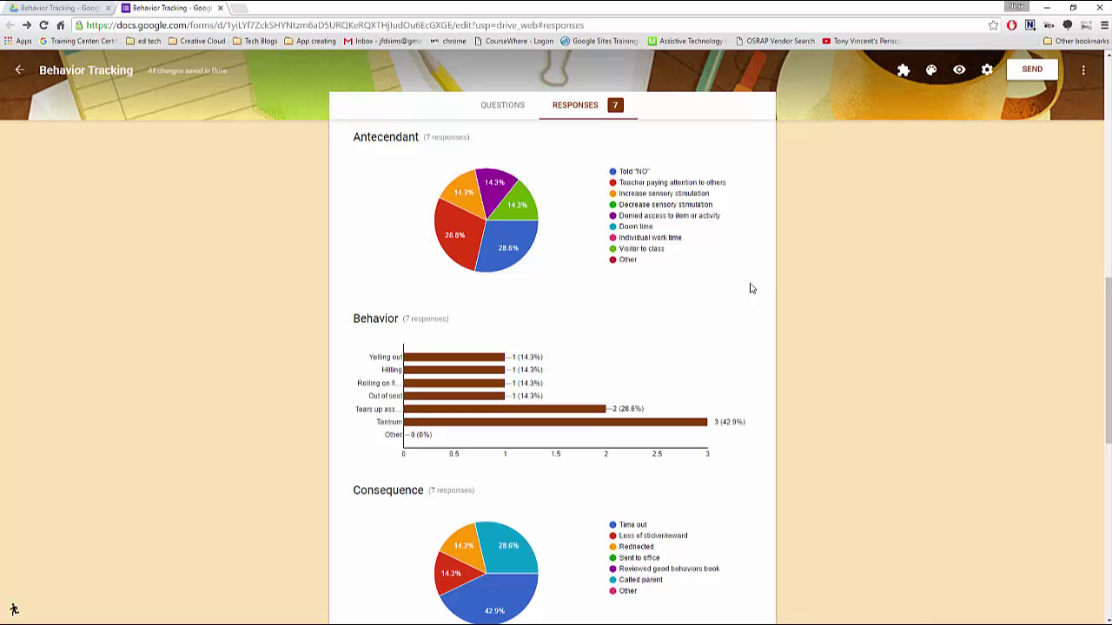
pyautogui.scroll(-2, 781, 290)
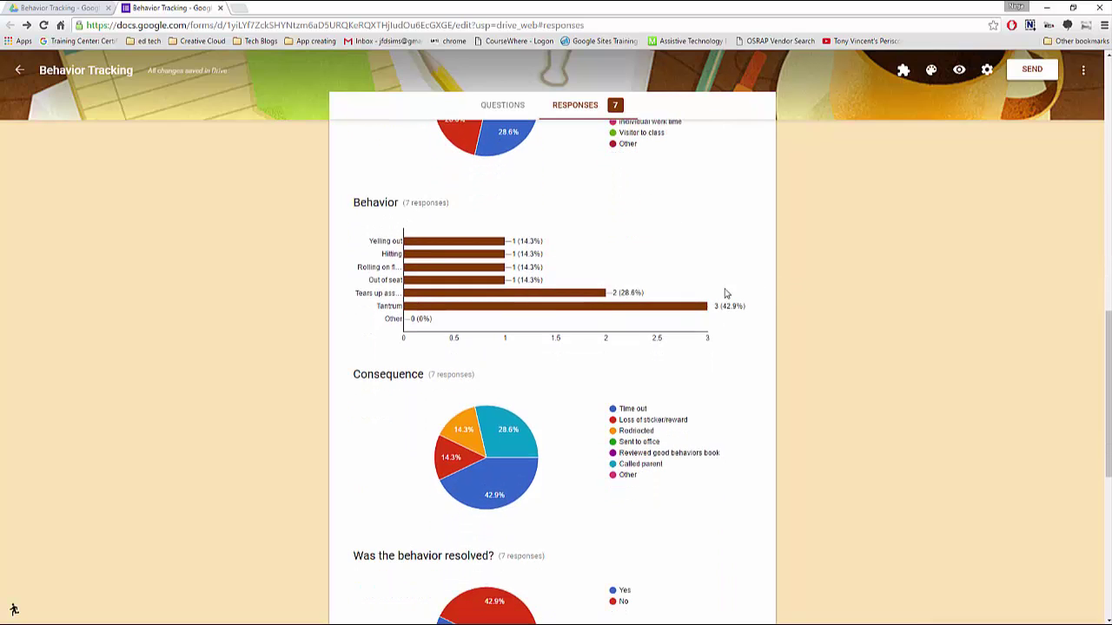
pyautogui.scroll(-7, 657, 402)
pyautogui.scroll(-2, 658, 402)
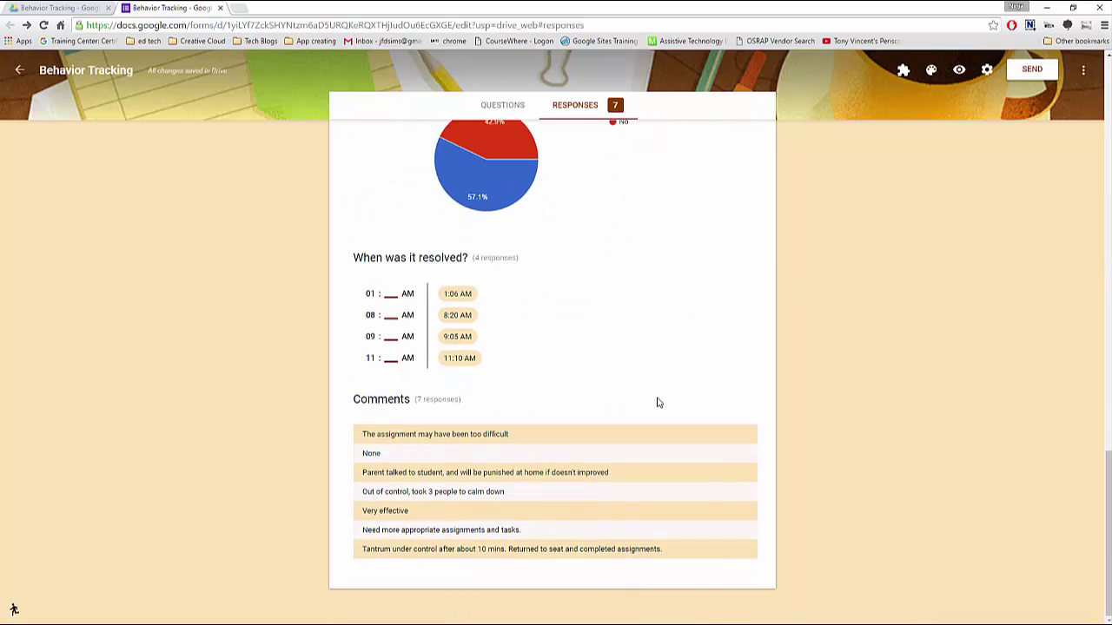
pyautogui.scroll(12, 653, 399)
pyautogui.scroll(10, 608, 393)
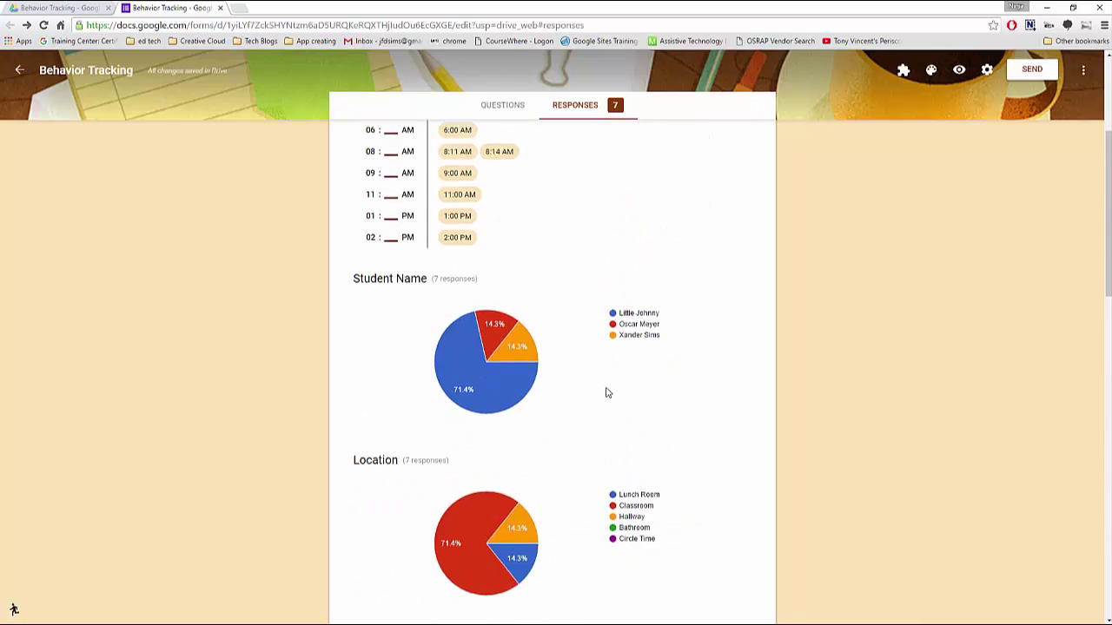
# Page through individual responses to 3 of 7, then open them in the linked responses spreadsheet
pyautogui.click(447, 208)
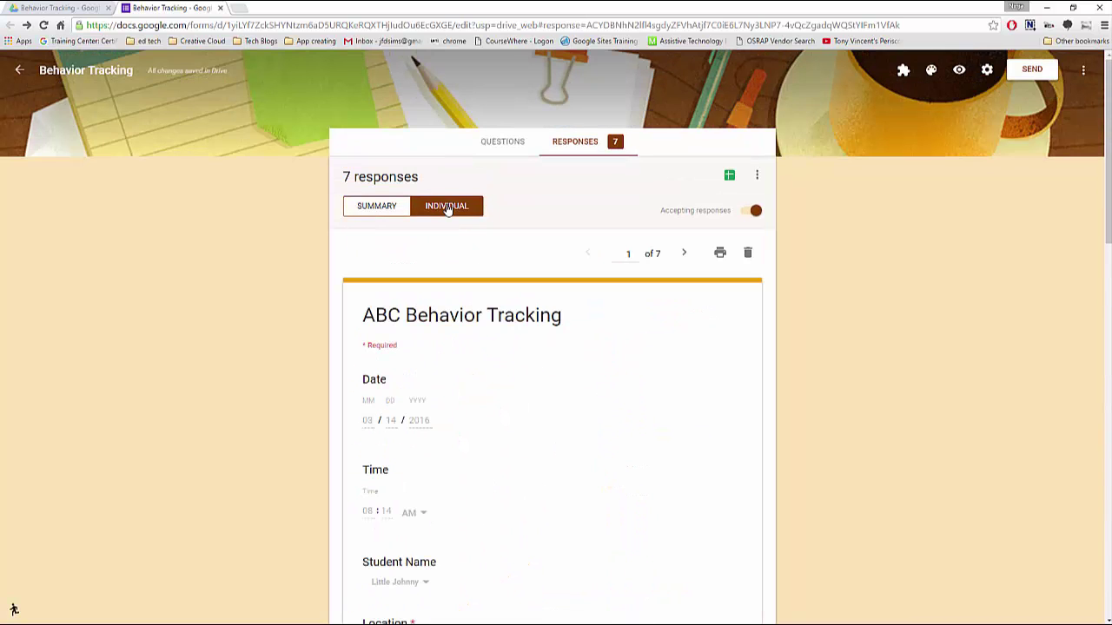
pyautogui.scroll(-3, 493, 302)
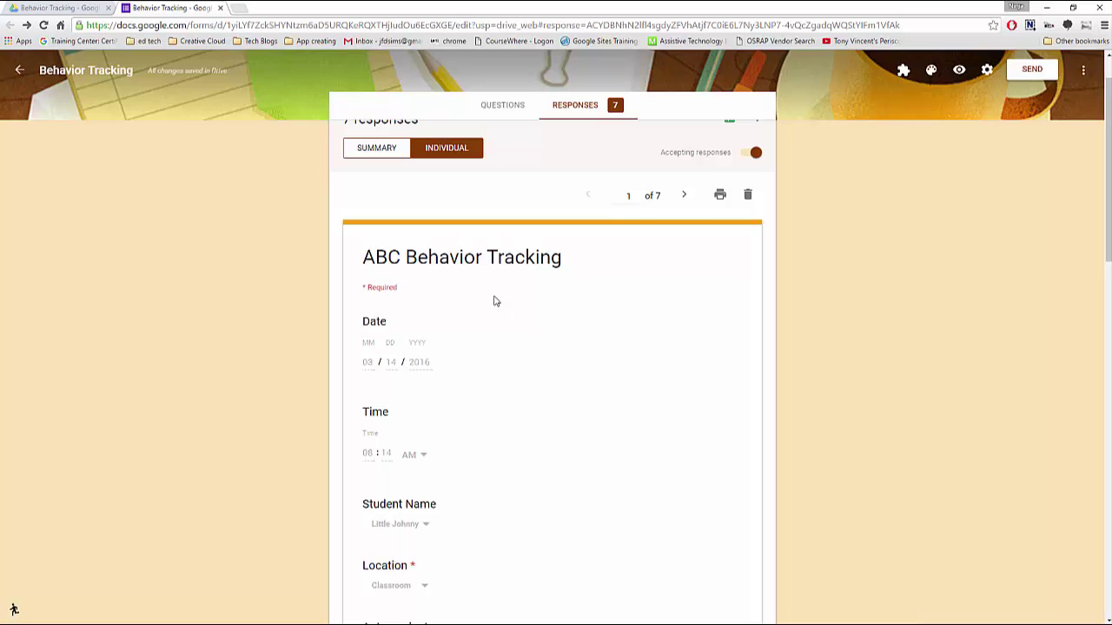
pyautogui.click(682, 139)
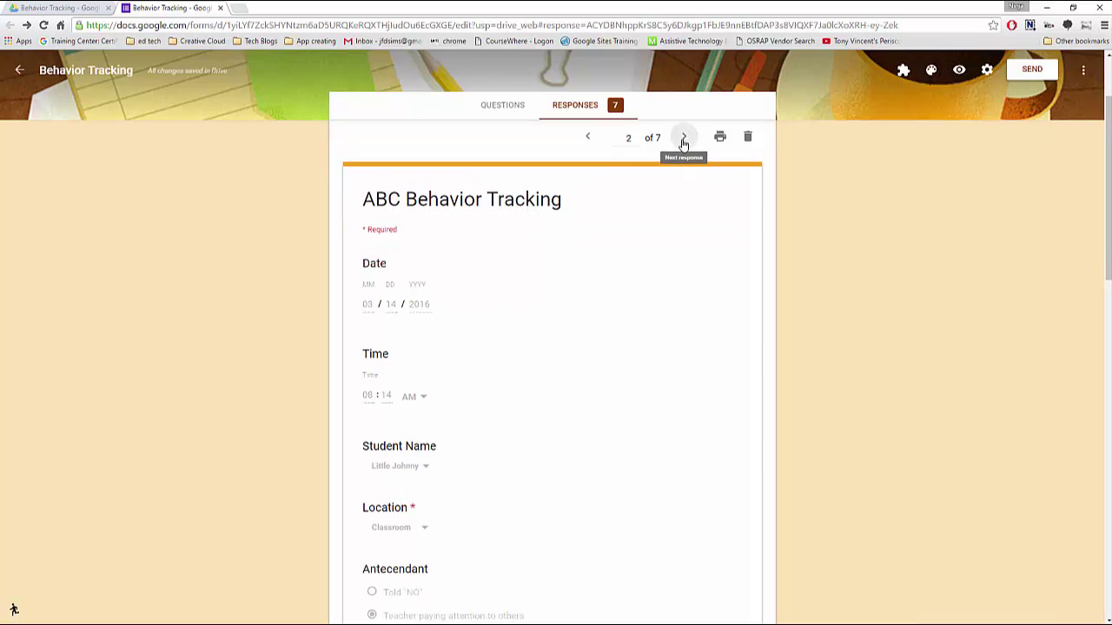
pyautogui.scroll(-3, 585, 263)
pyautogui.scroll(-9, 582, 266)
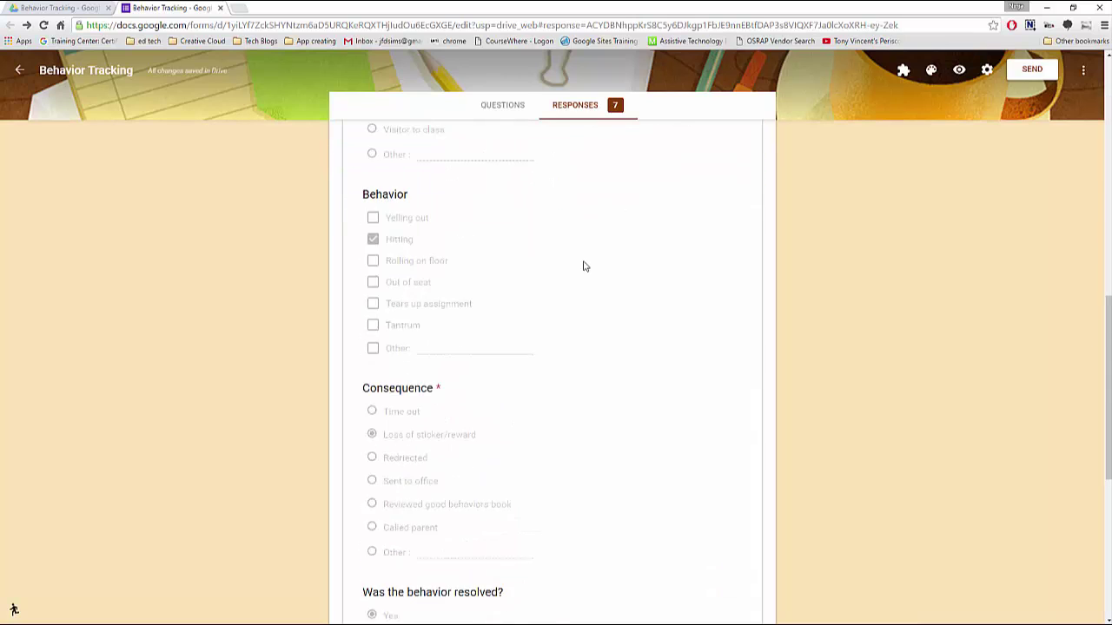
pyautogui.scroll(5, 583, 265)
pyautogui.scroll(9, 583, 265)
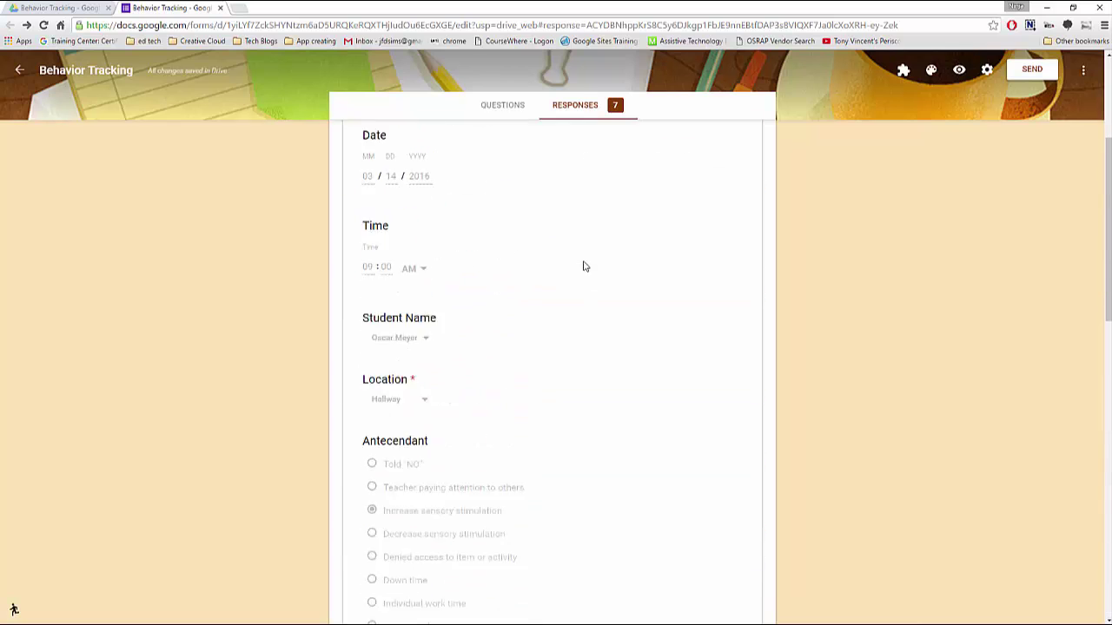
pyautogui.click(681, 270)
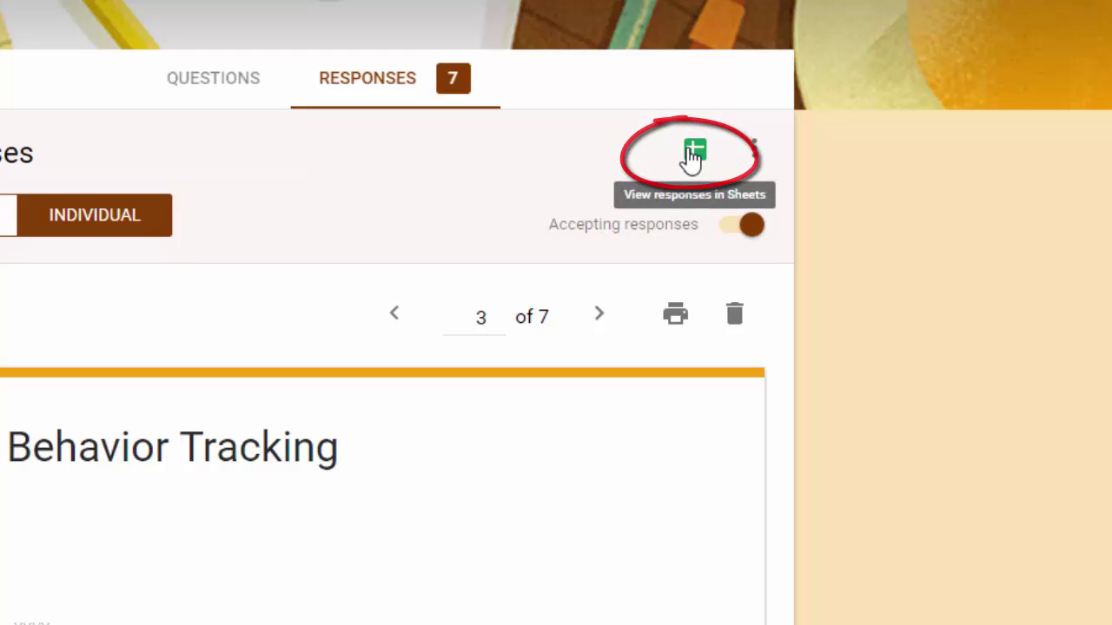
pyautogui.click(693, 156)
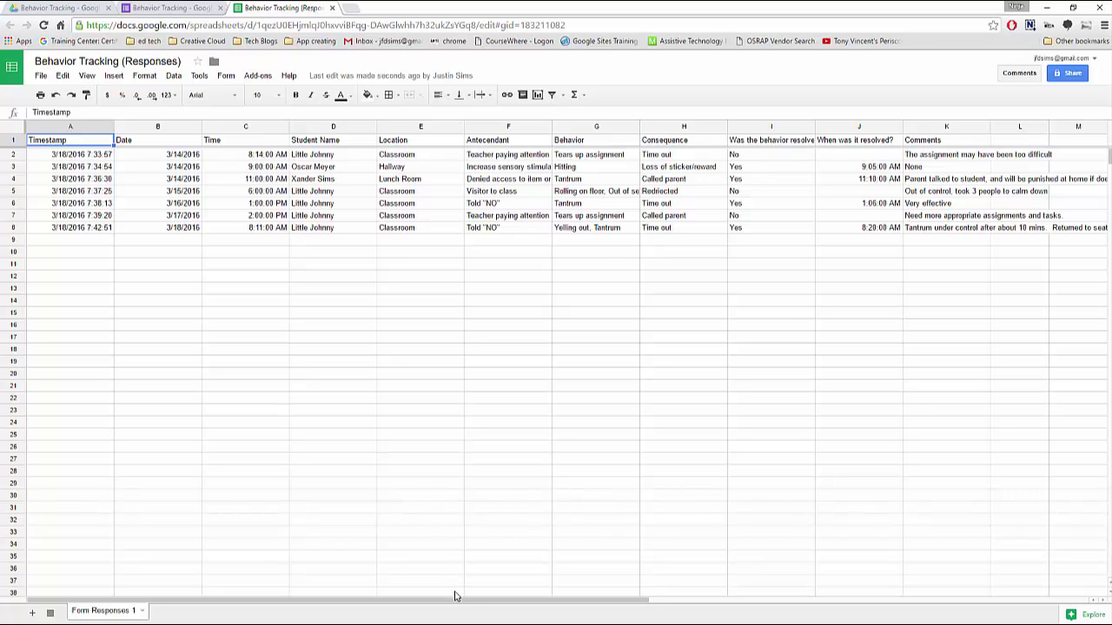
# Click through the Student Name entries in column D to compare the students
pyautogui.moveTo(458, 601)
pyautogui.mouseDown()
pyautogui.moveTo(806, 613)
pyautogui.moveTo(442, 605)
pyautogui.mouseUp()
pyautogui.click(314, 156)
pyautogui.click(313, 168)
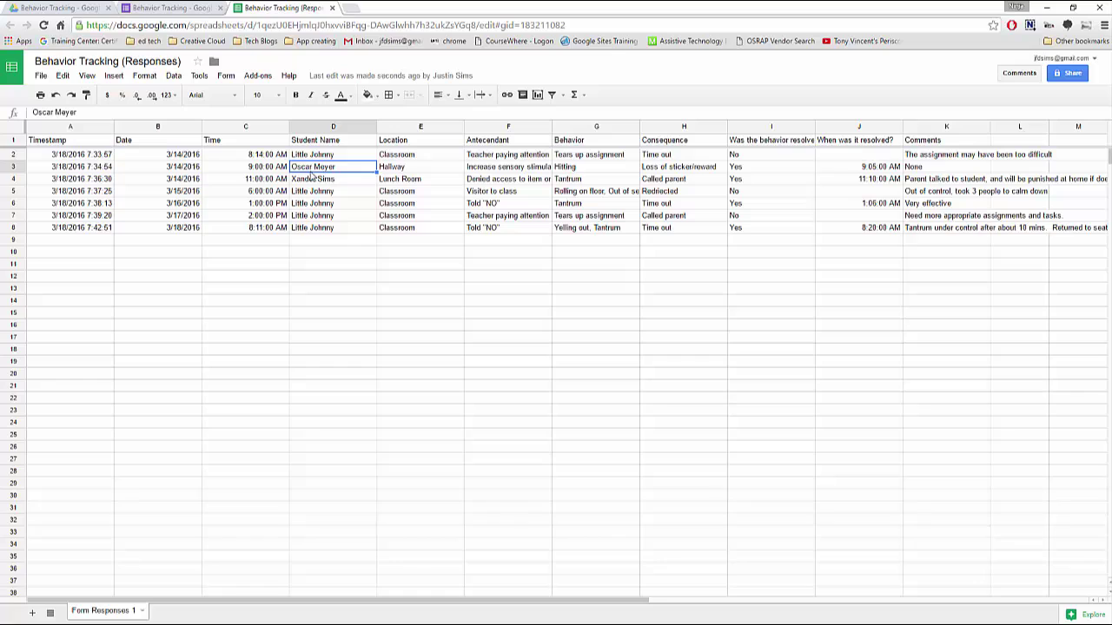
pyautogui.click(311, 179)
pyautogui.click(311, 216)
pyautogui.click(309, 227)
pyautogui.click(306, 254)
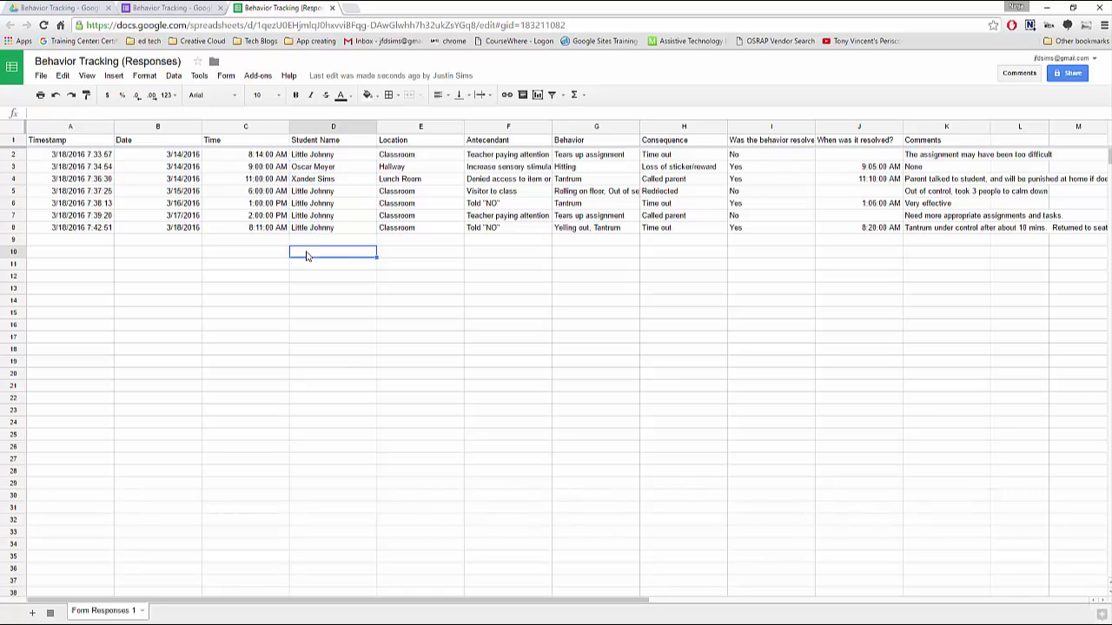
pyautogui.click(312, 167)
pyautogui.click(311, 180)
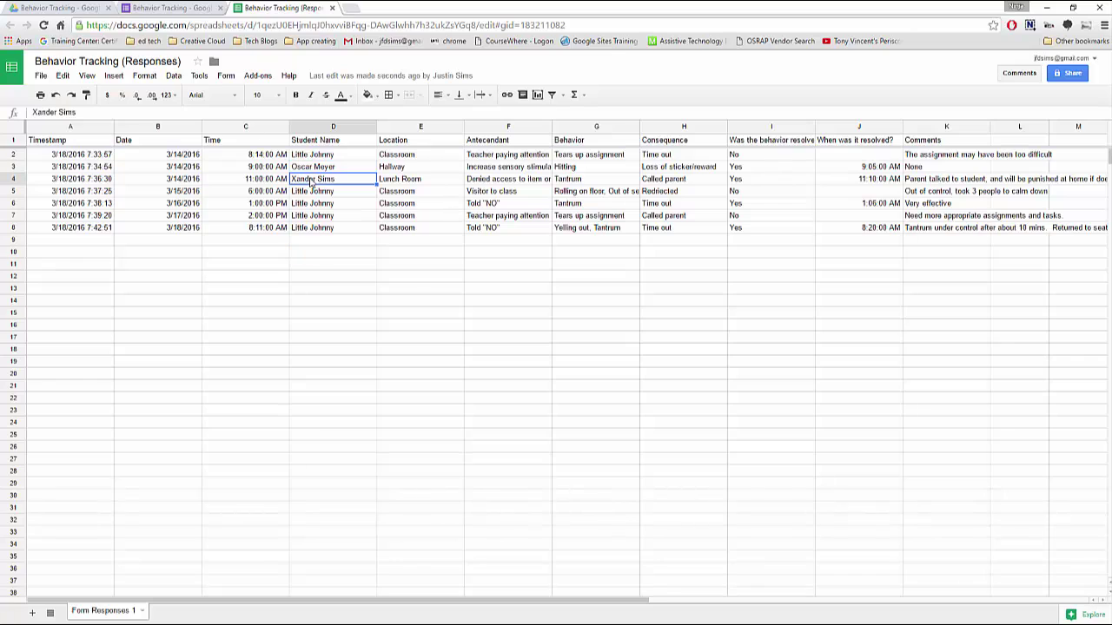
pyautogui.click(311, 215)
pyautogui.click(308, 228)
pyautogui.click(307, 254)
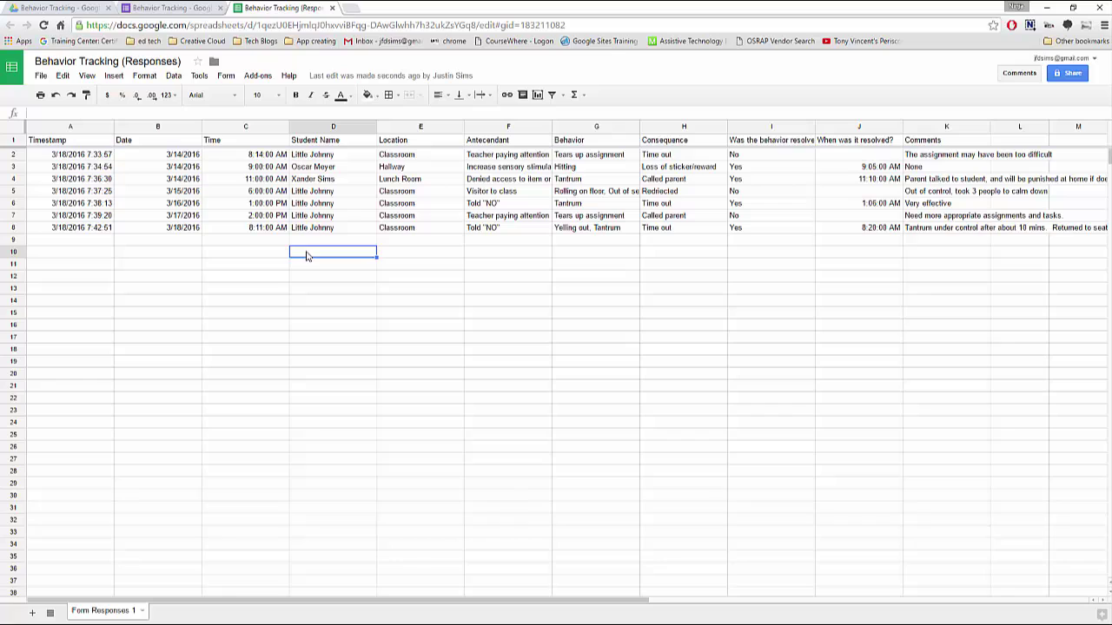
pyautogui.click(313, 168)
pyautogui.click(312, 180)
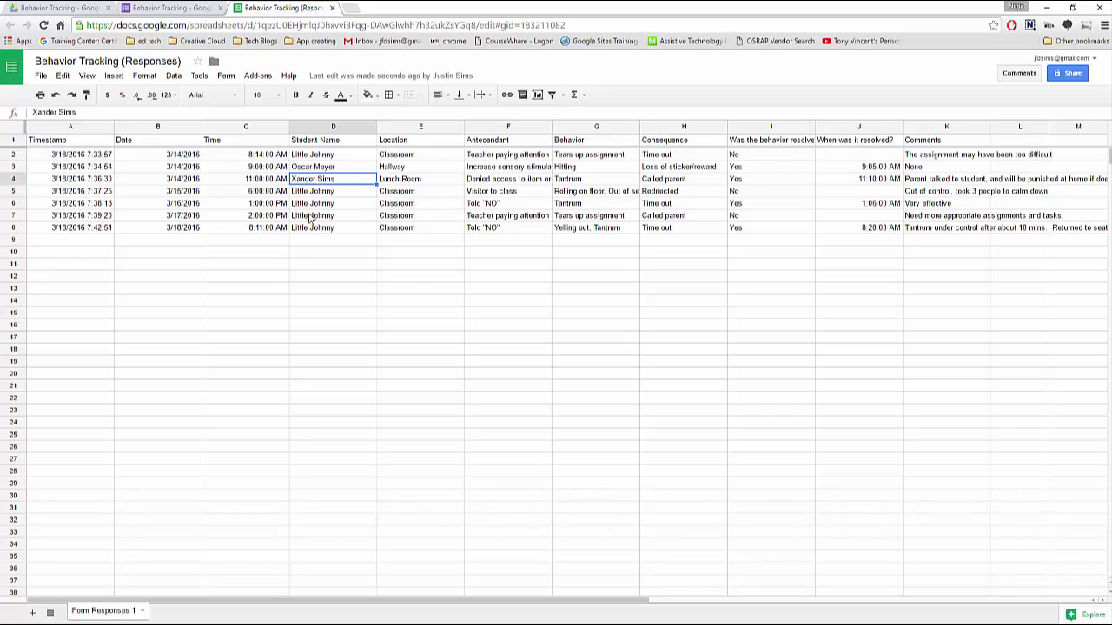
pyautogui.click(311, 215)
pyautogui.click(309, 227)
pyautogui.click(306, 253)
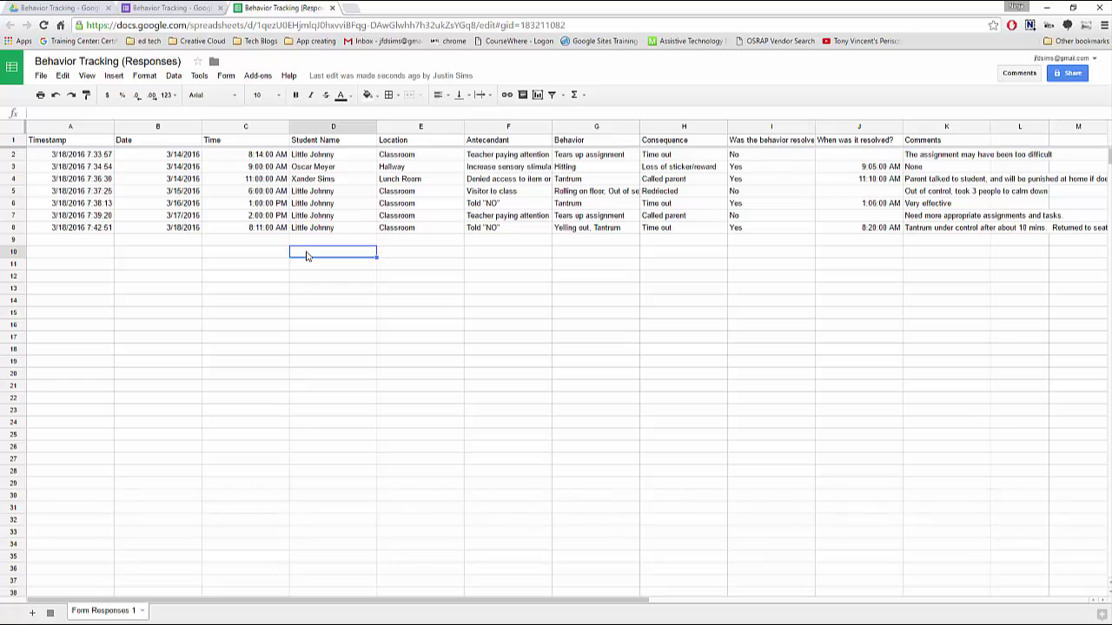
# Highlight the last student names once more and show the Add-ons list with rowCall
pyautogui.click(310, 180)
pyautogui.click(310, 228)
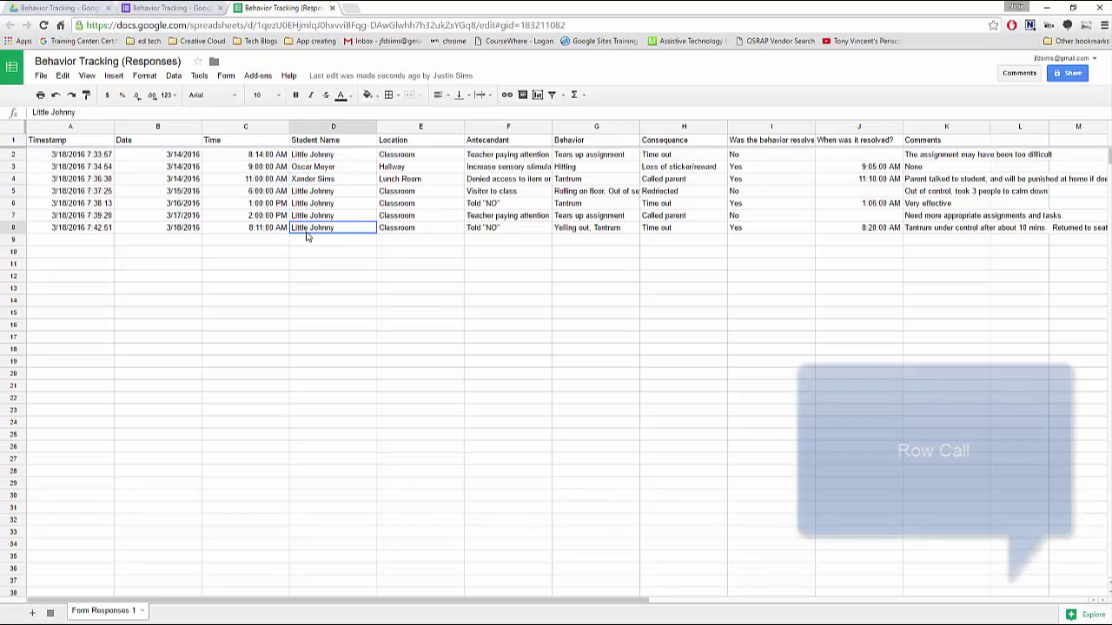
pyautogui.click(307, 254)
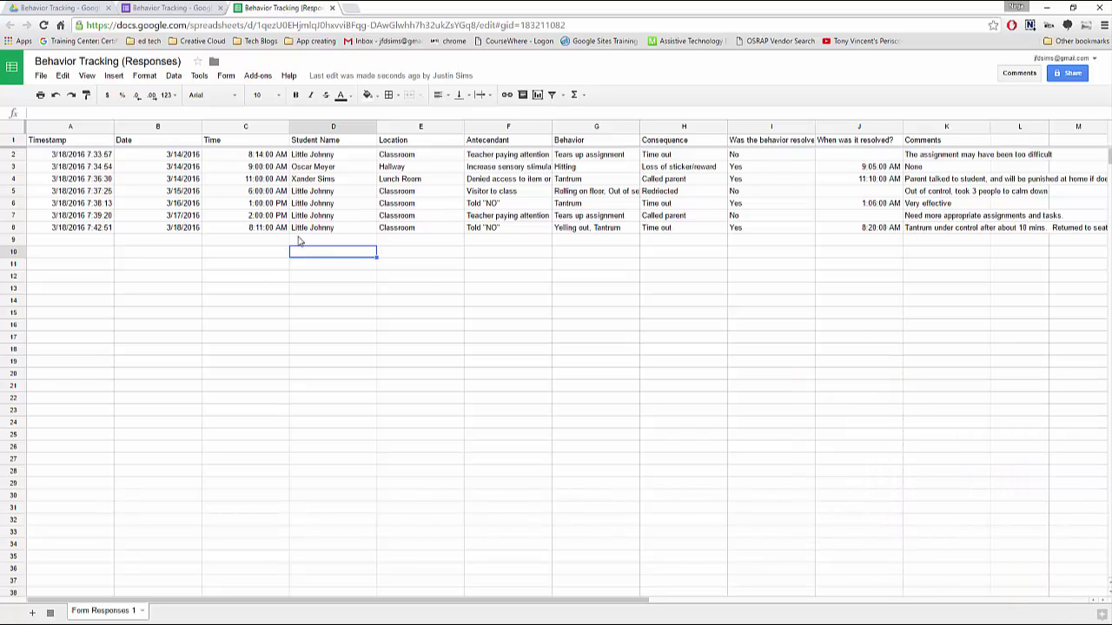
pyautogui.click(257, 76)
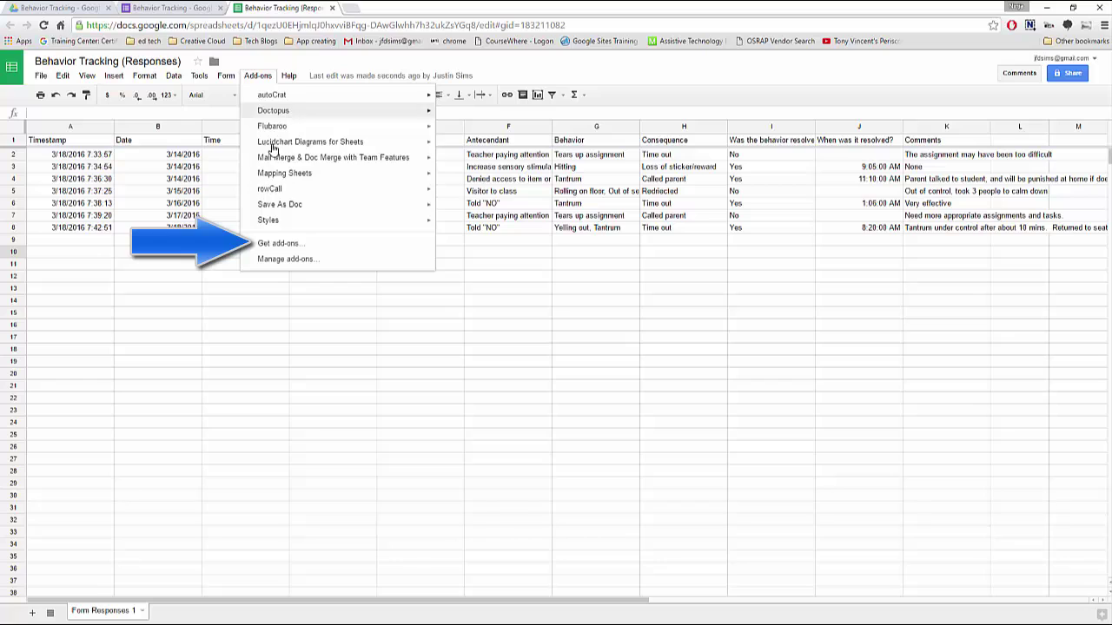
# Run rowCall to split responses by Student Name, keeping Automatically Update Sheets checked
pyautogui.moveTo(282, 192)
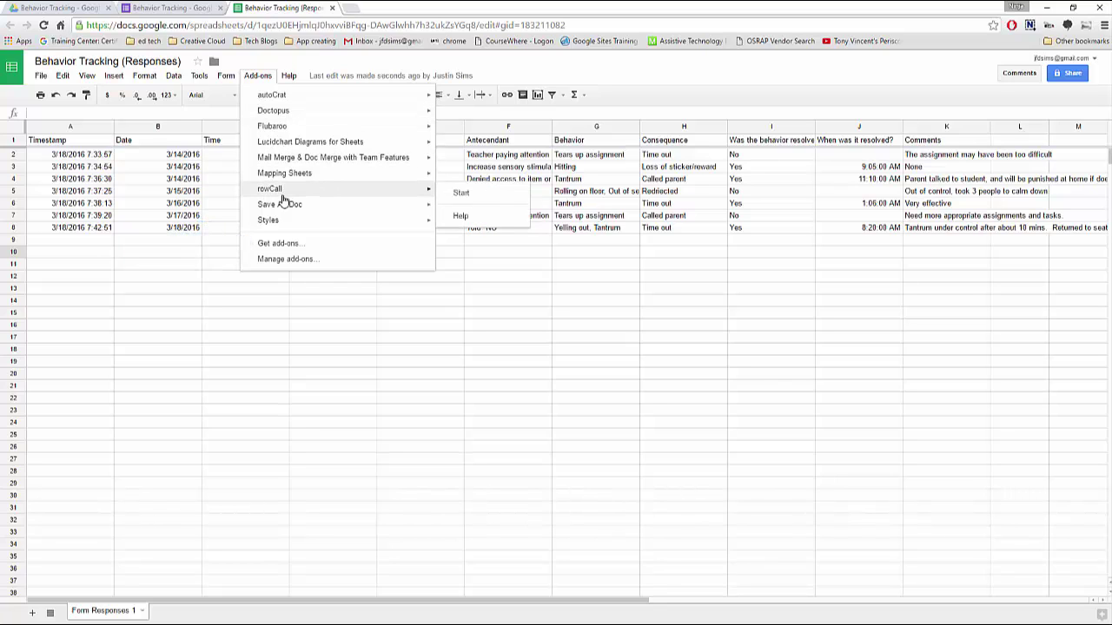
pyautogui.click(460, 194)
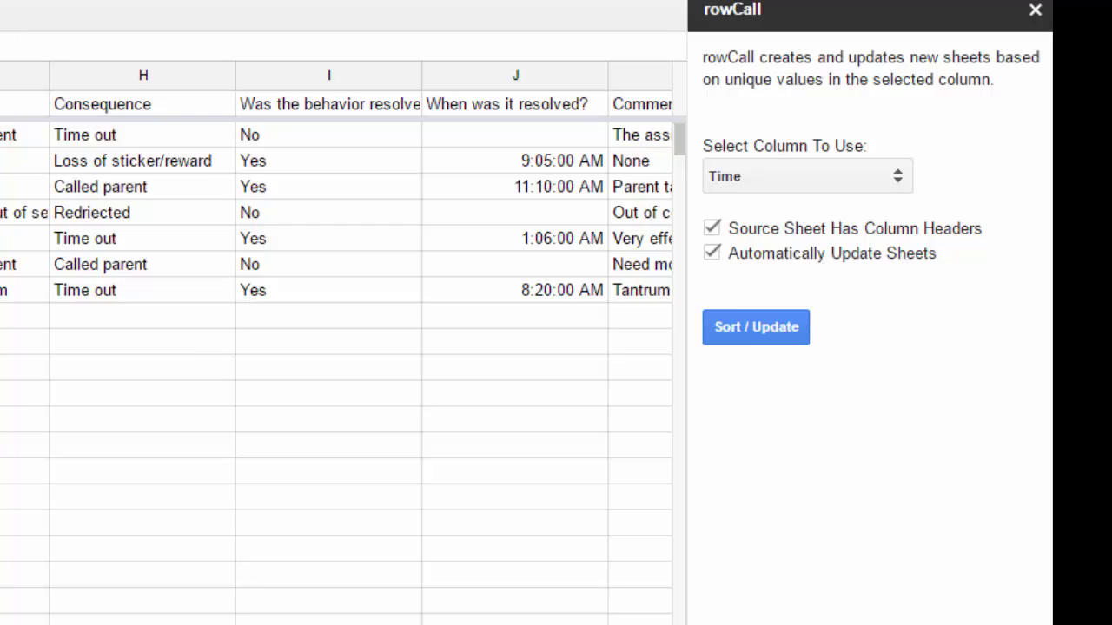
pyautogui.click(850, 185)
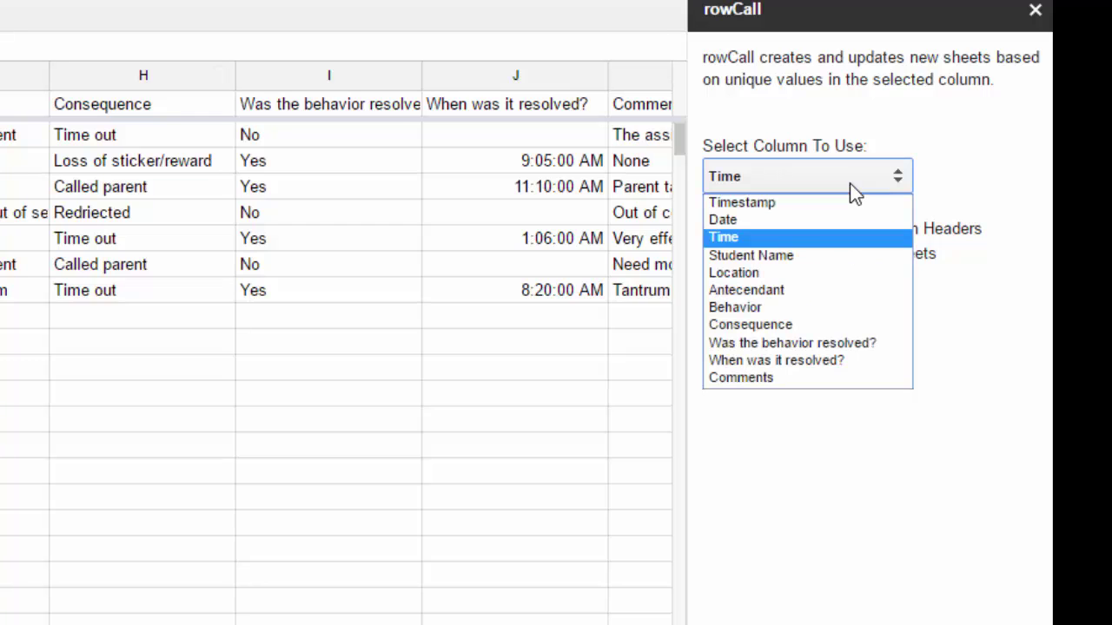
pyautogui.click(796, 256)
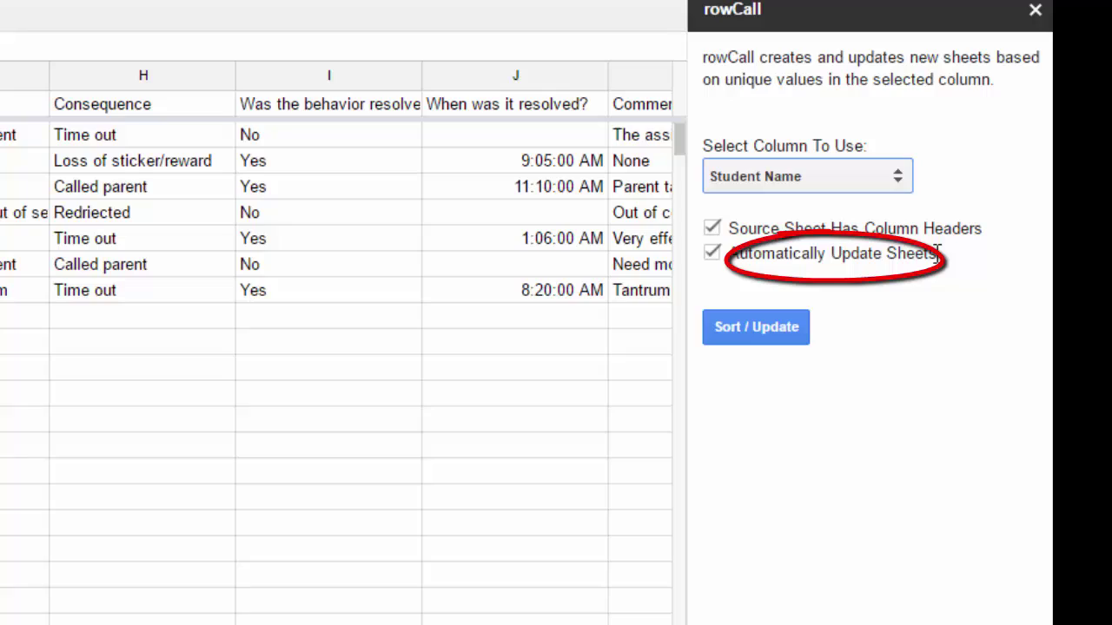
pyautogui.moveTo(936, 252); pyautogui.dragTo(731, 253)
pyautogui.click(771, 335)
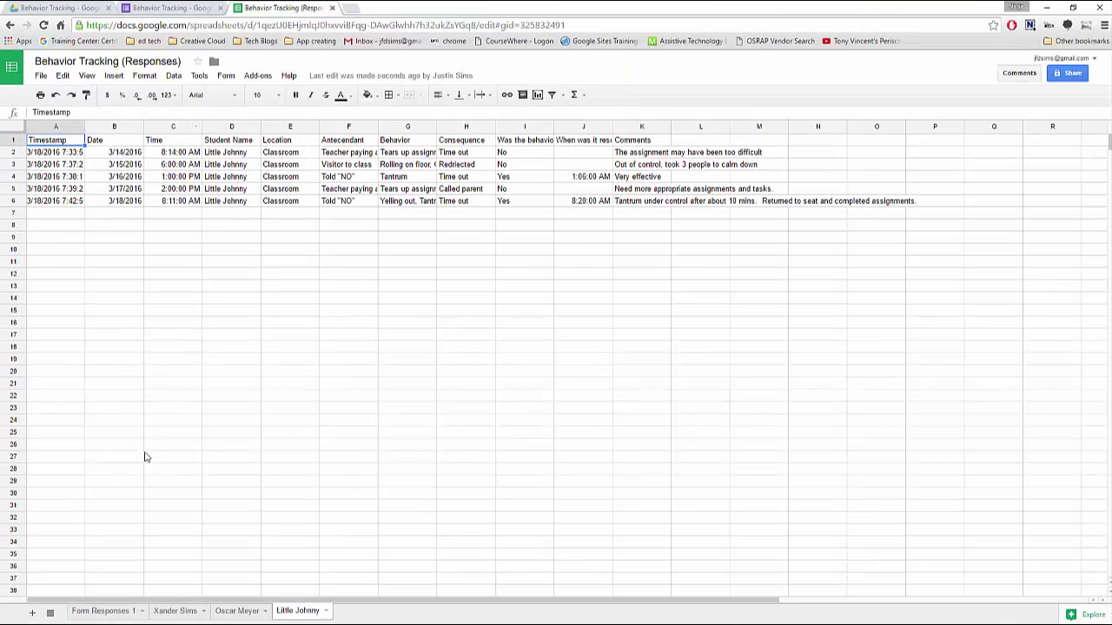
# Review the Form Responses 1 sheet and each of the three students' new sheets
pyautogui.click(100, 611)
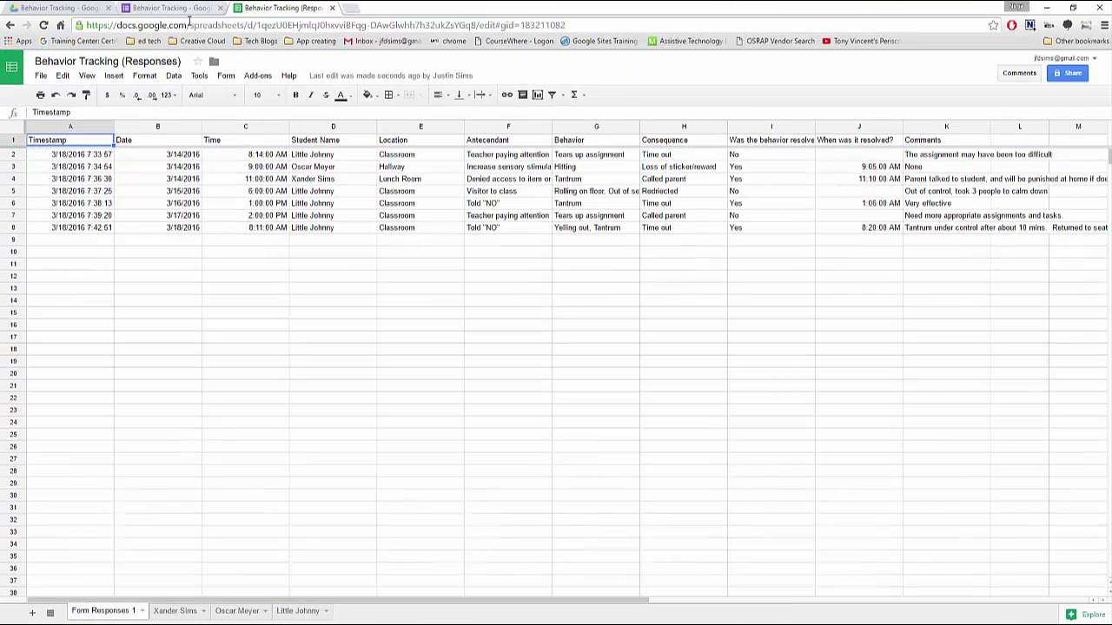
pyautogui.click(176, 611)
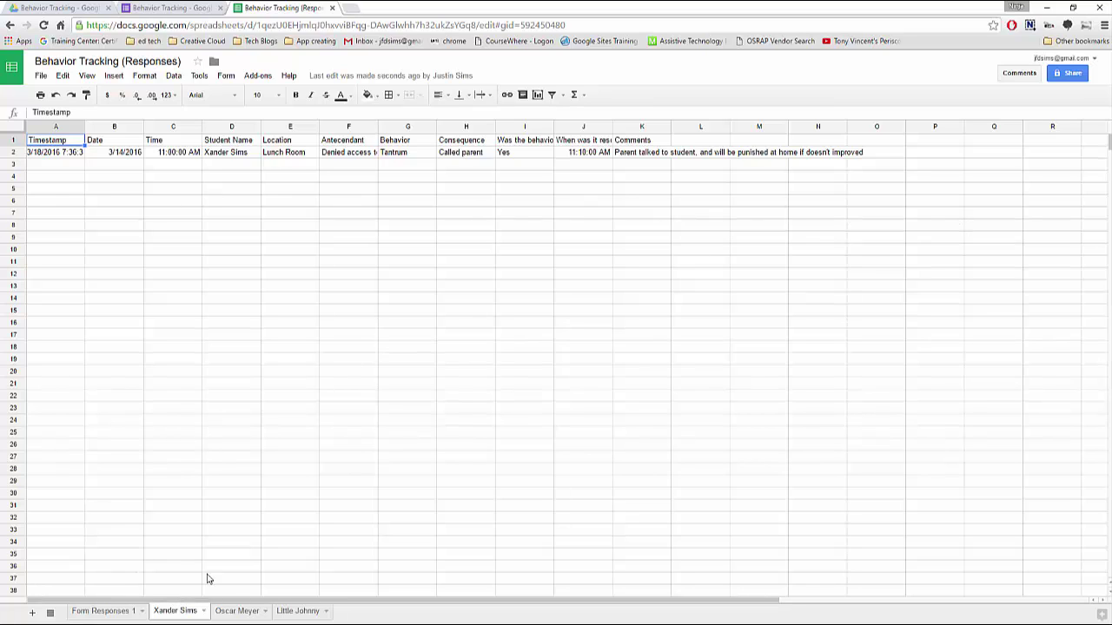
pyautogui.click(248, 612)
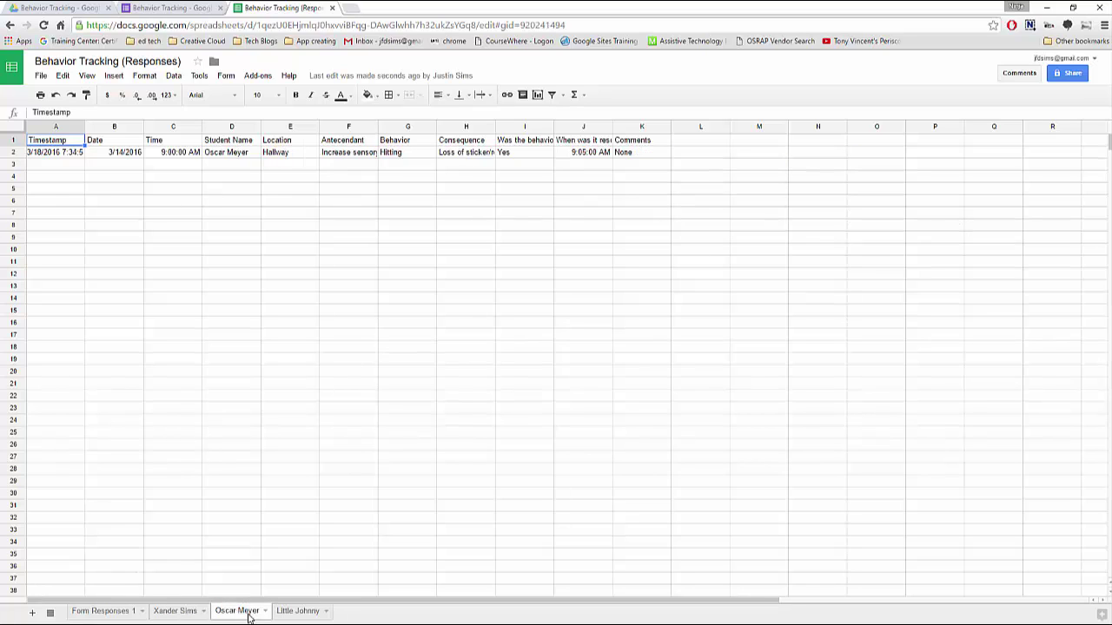
pyautogui.click(298, 612)
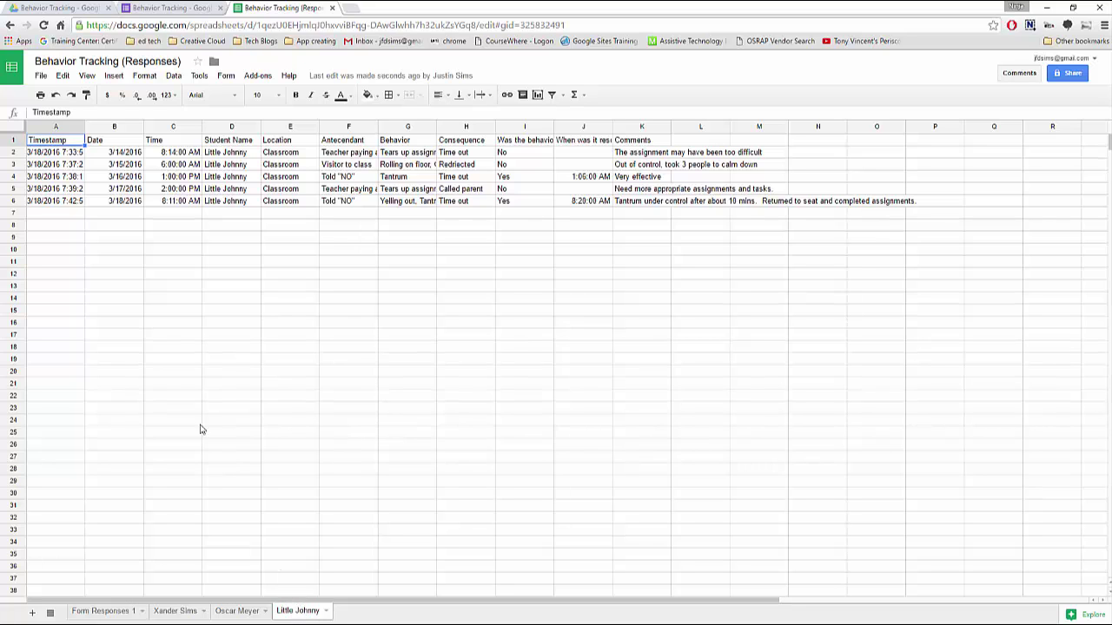
# Return to the Behavior Tracking form's question editor and select the Date question
pyautogui.click(171, 8)
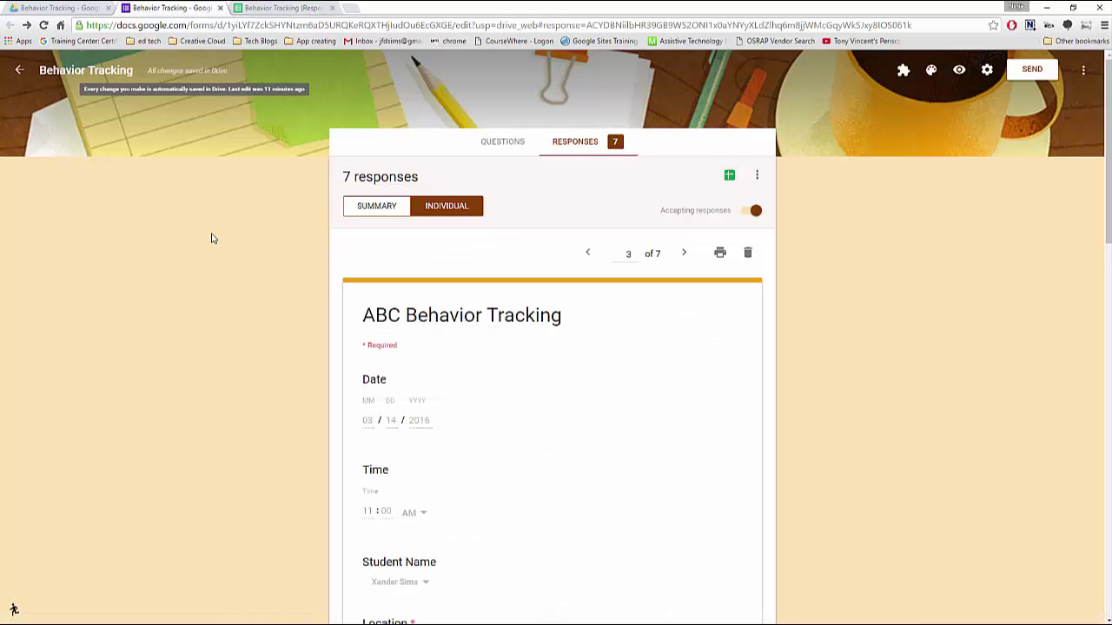
pyautogui.scroll(-3, 210, 263)
pyautogui.click(497, 143)
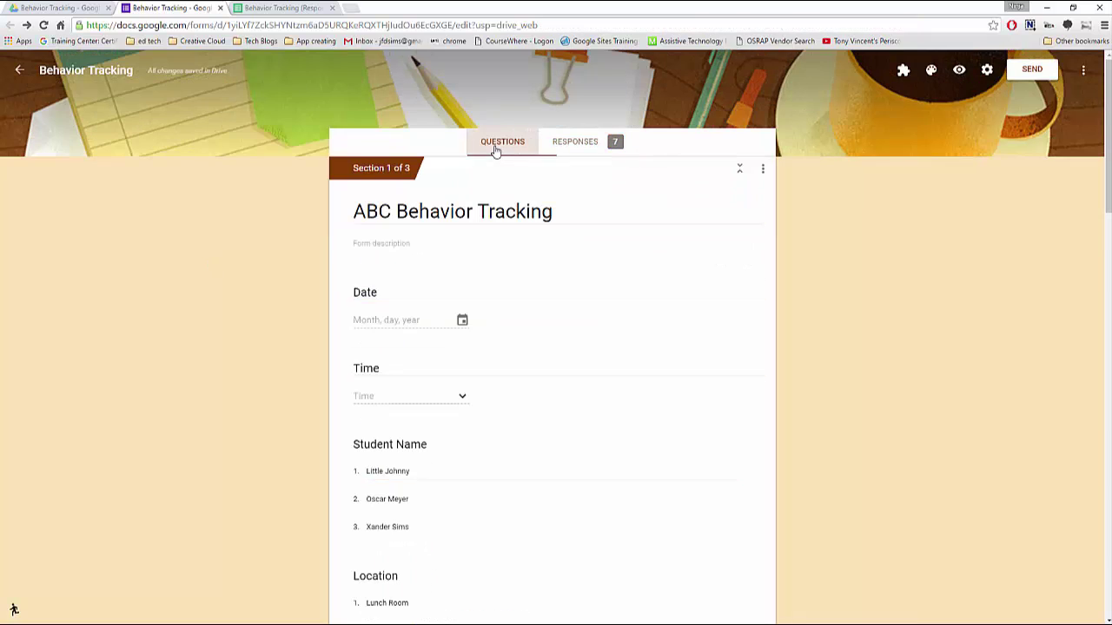
pyautogui.click(501, 213)
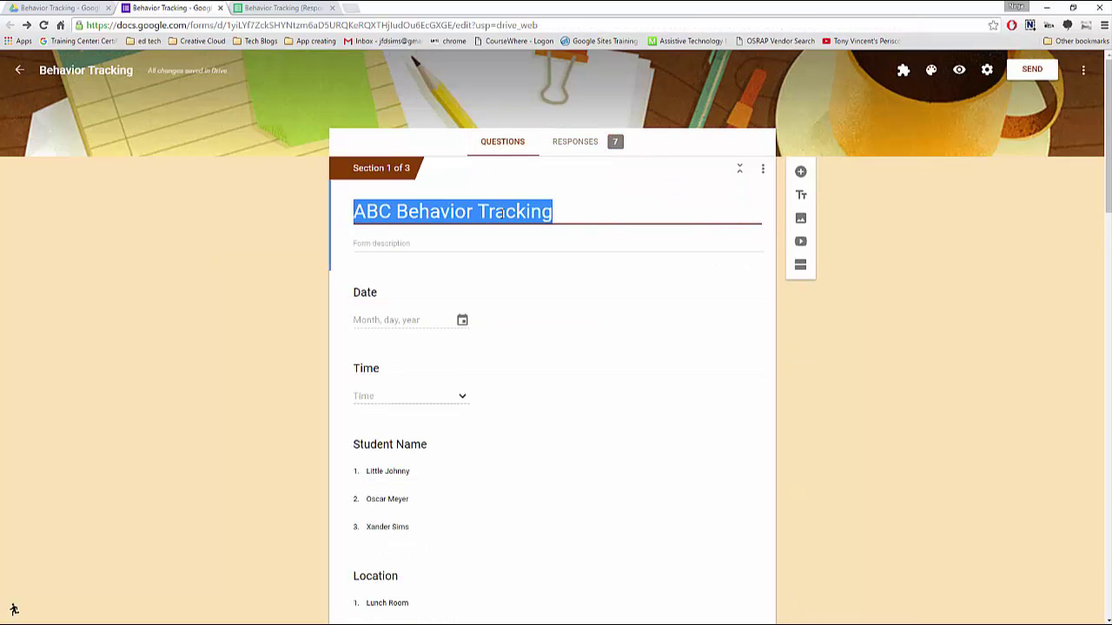
pyautogui.click(492, 318)
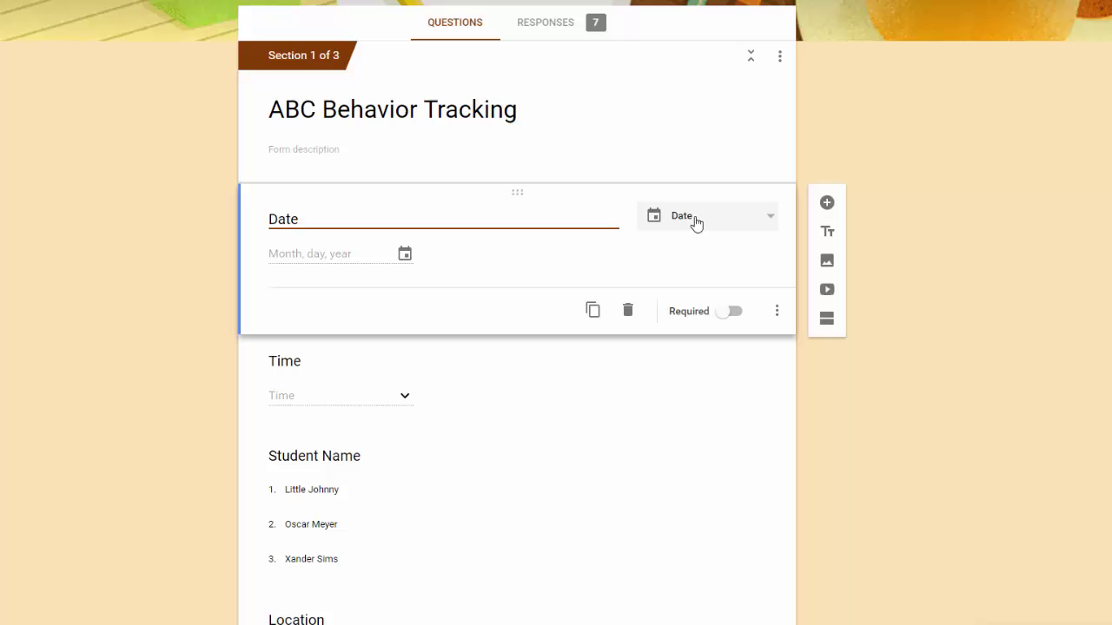
# Add a question below Date and try several types, ending on a 1-to-5 linear scale
pyautogui.click(827, 205)
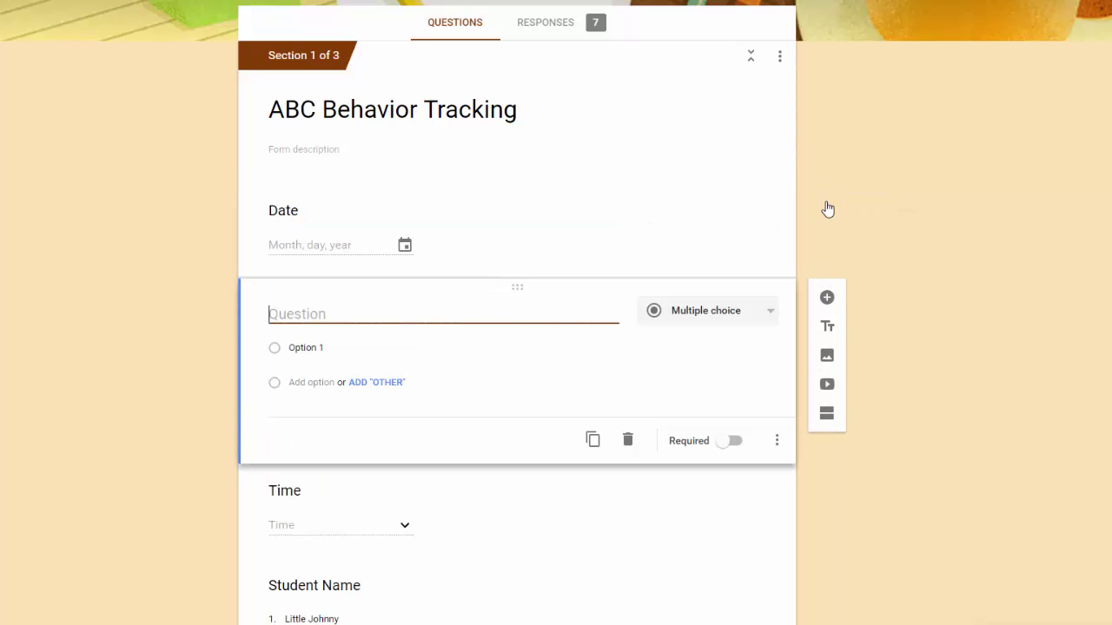
pyautogui.click(740, 312)
pyautogui.click(725, 240)
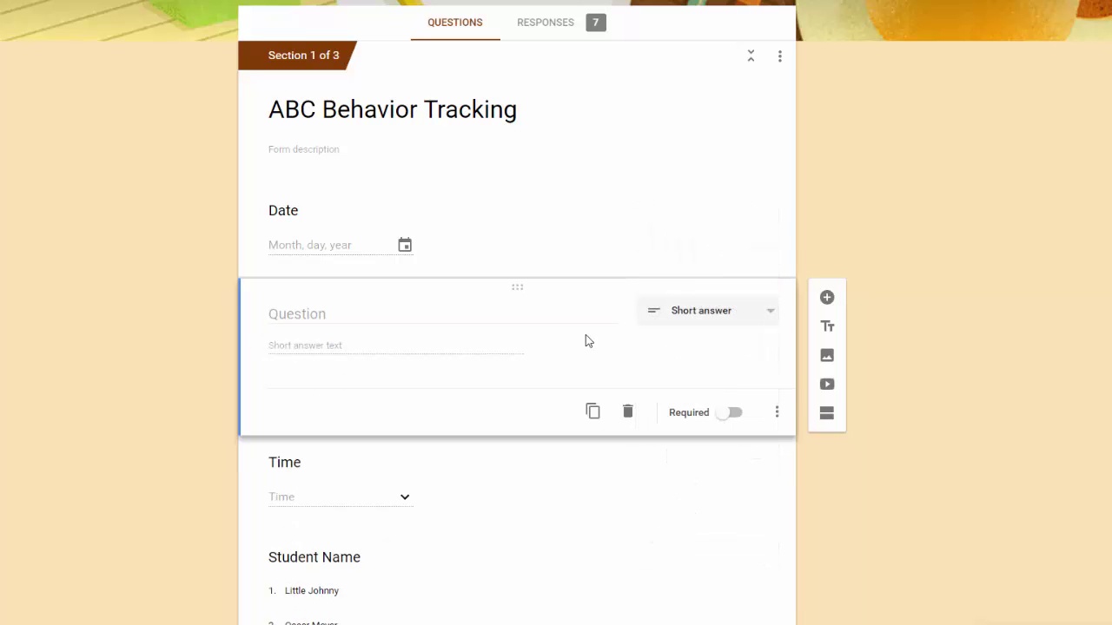
pyautogui.click(413, 311)
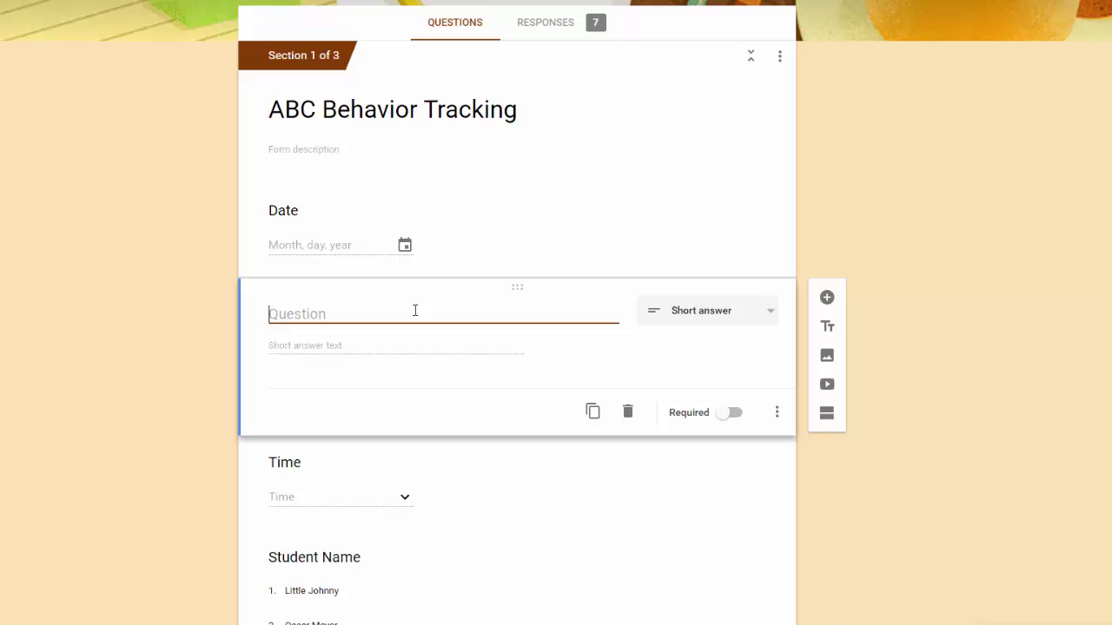
pyautogui.click(740, 322)
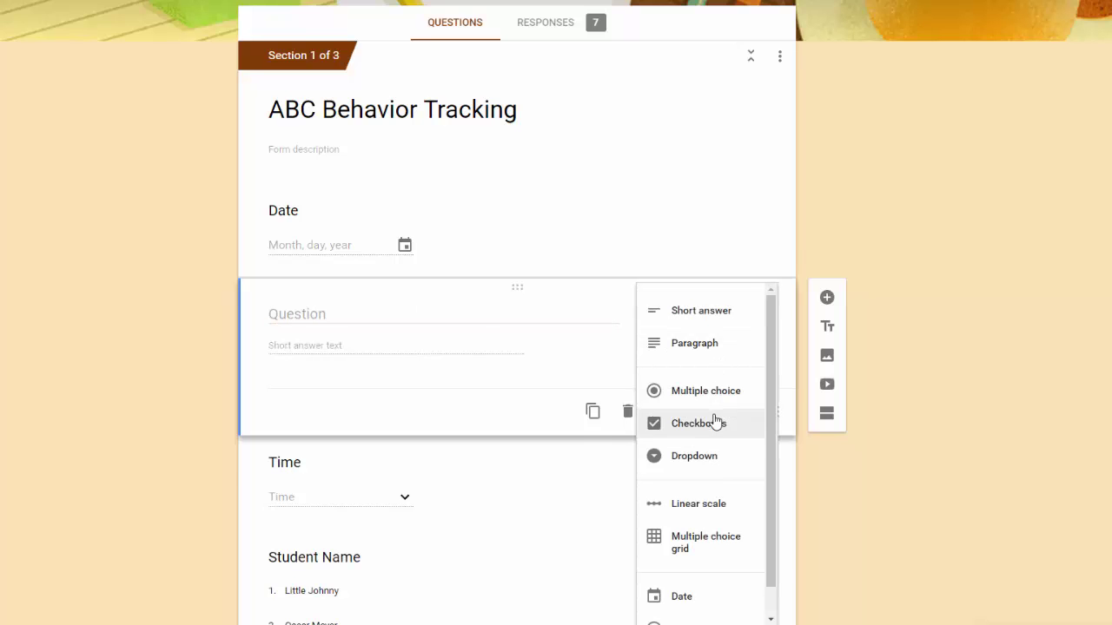
pyautogui.click(714, 422)
pyautogui.click(712, 325)
pyautogui.click(722, 345)
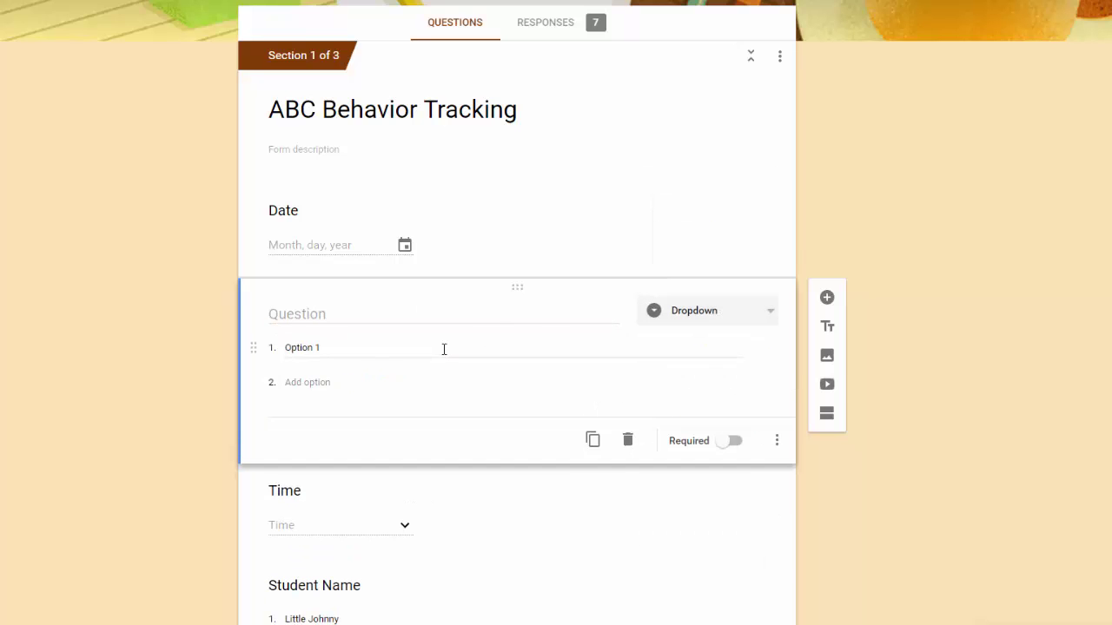
pyautogui.click(734, 315)
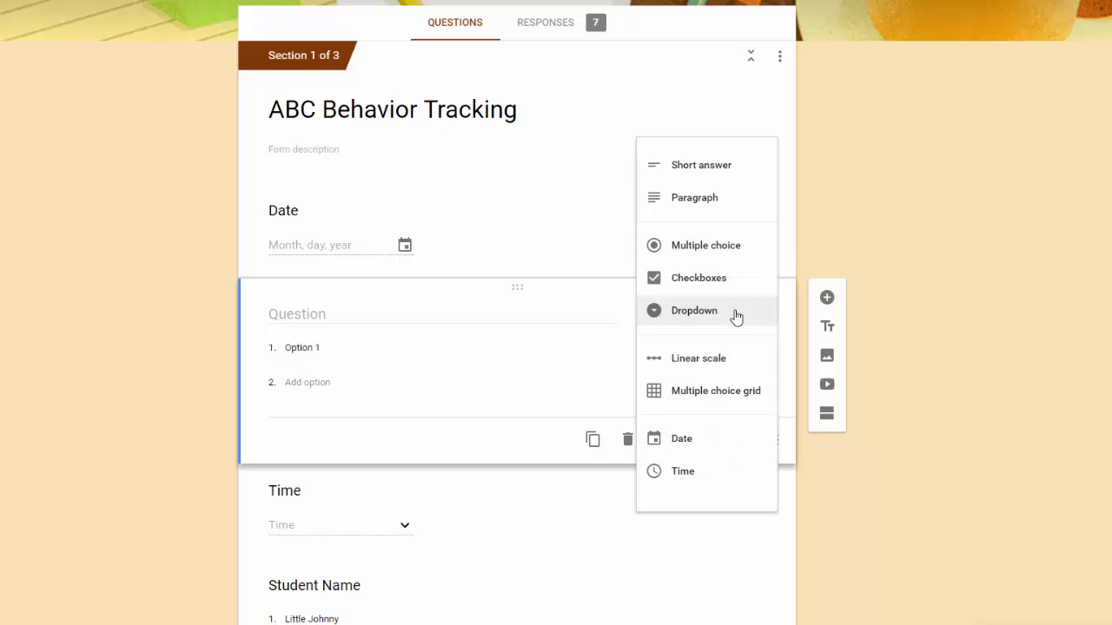
pyautogui.click(717, 364)
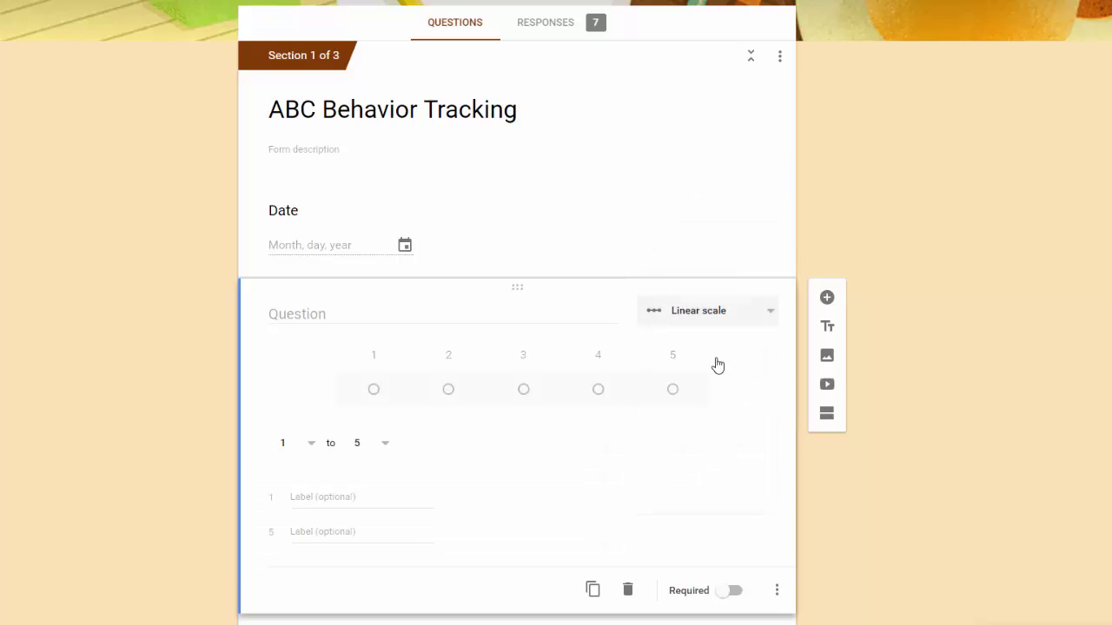
pyautogui.click(752, 315)
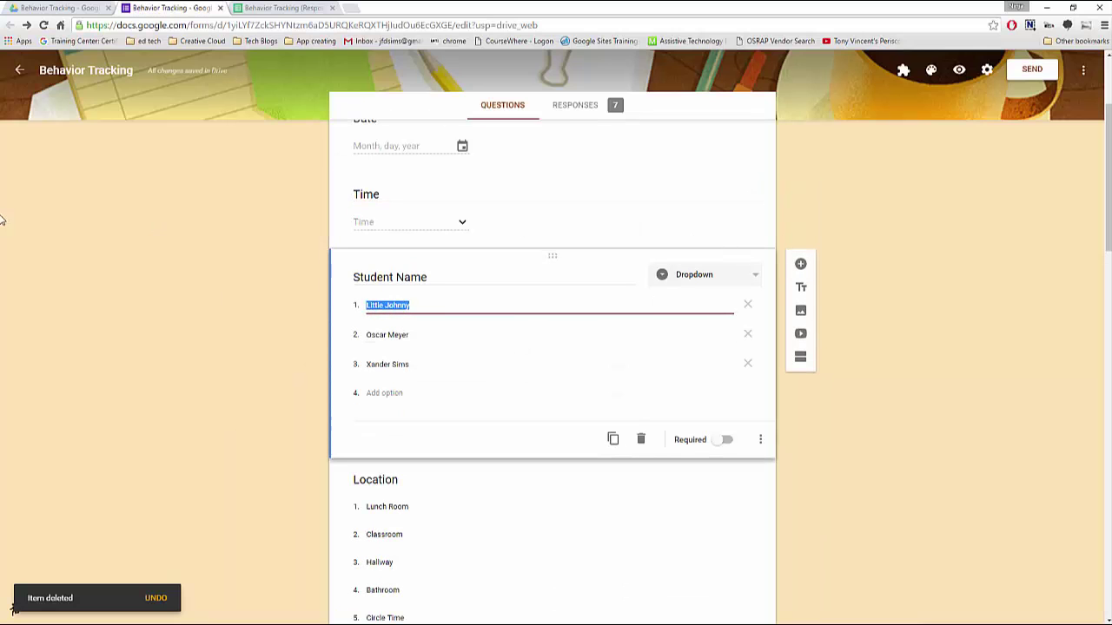
# Change the Location question's type to Checkboxes
pyautogui.scroll(-1, 53, 243)
pyautogui.scroll(-1, 53, 243)
pyautogui.click(472, 390)
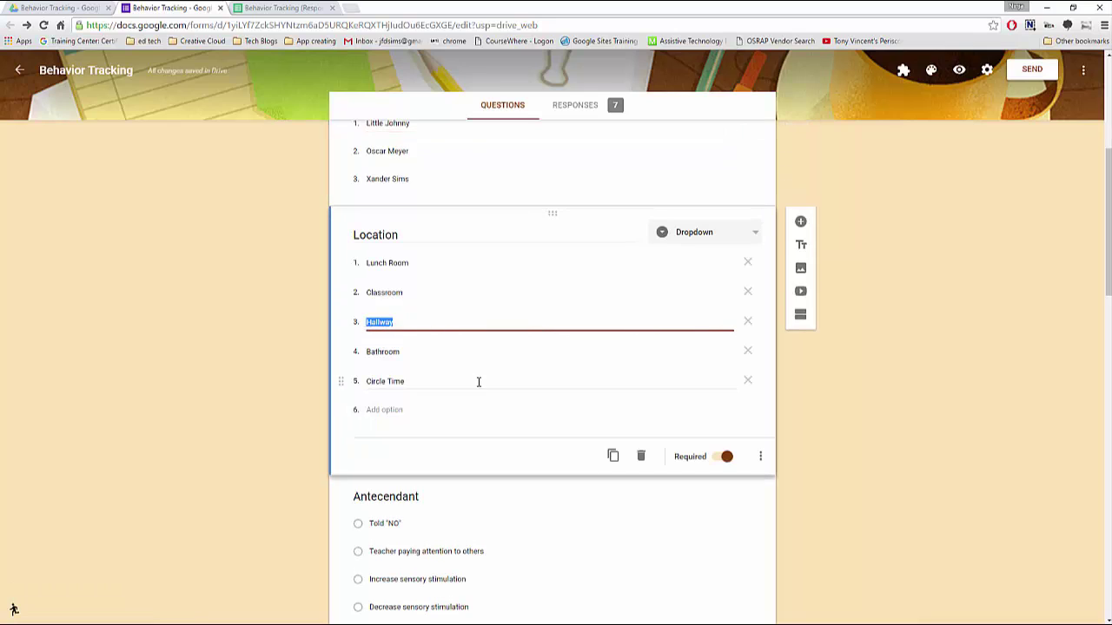
pyautogui.scroll(-2, 192, 361)
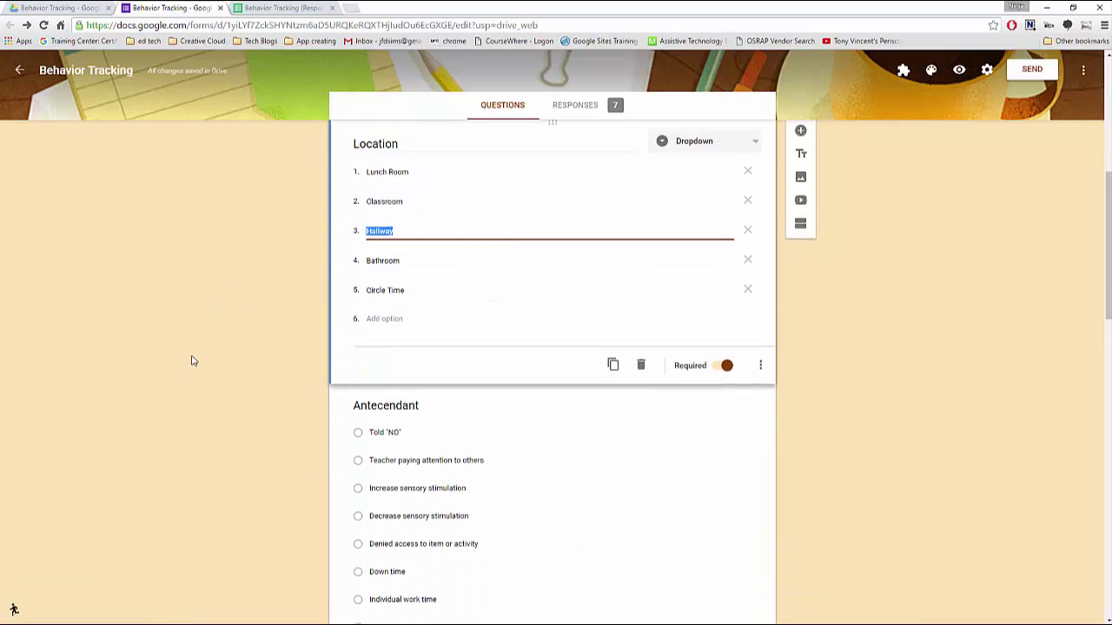
pyautogui.scroll(1, 191, 360)
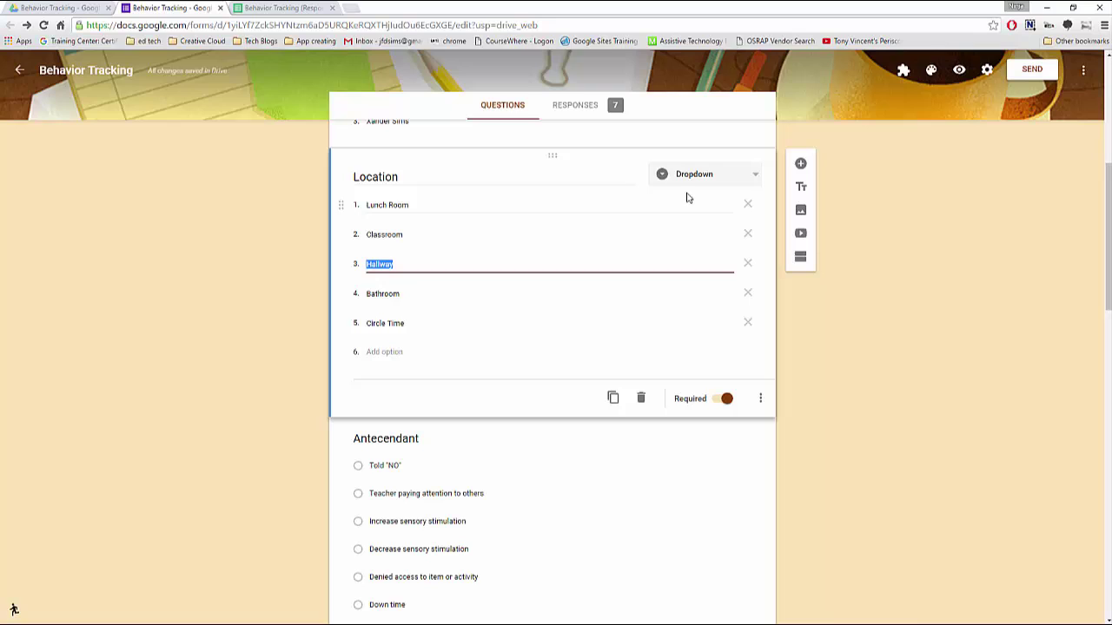
pyautogui.click(700, 180)
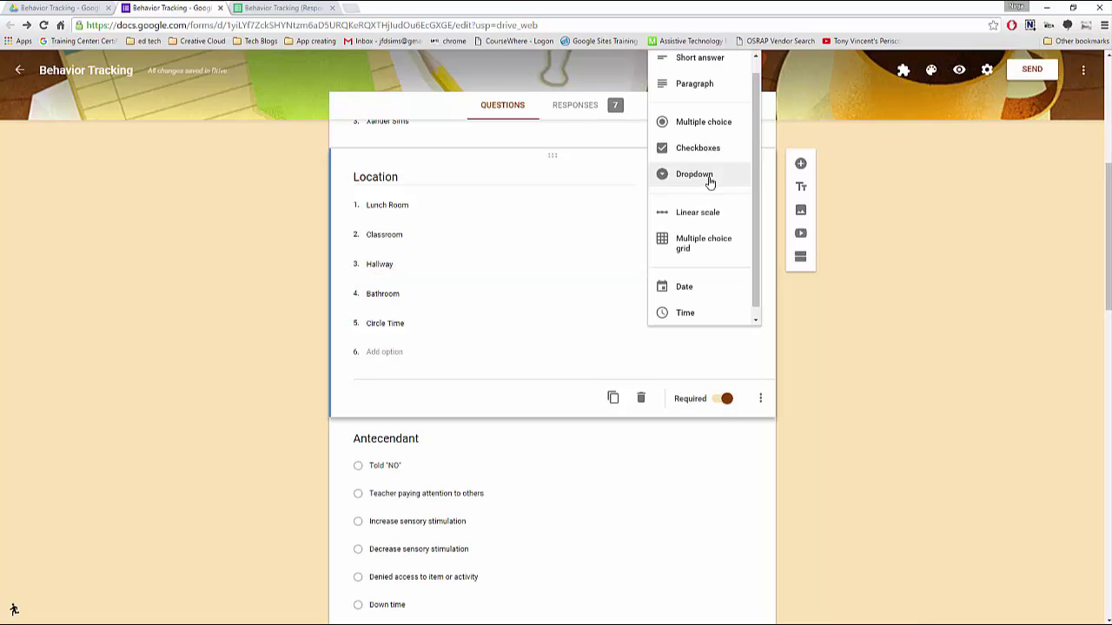
pyautogui.click(707, 151)
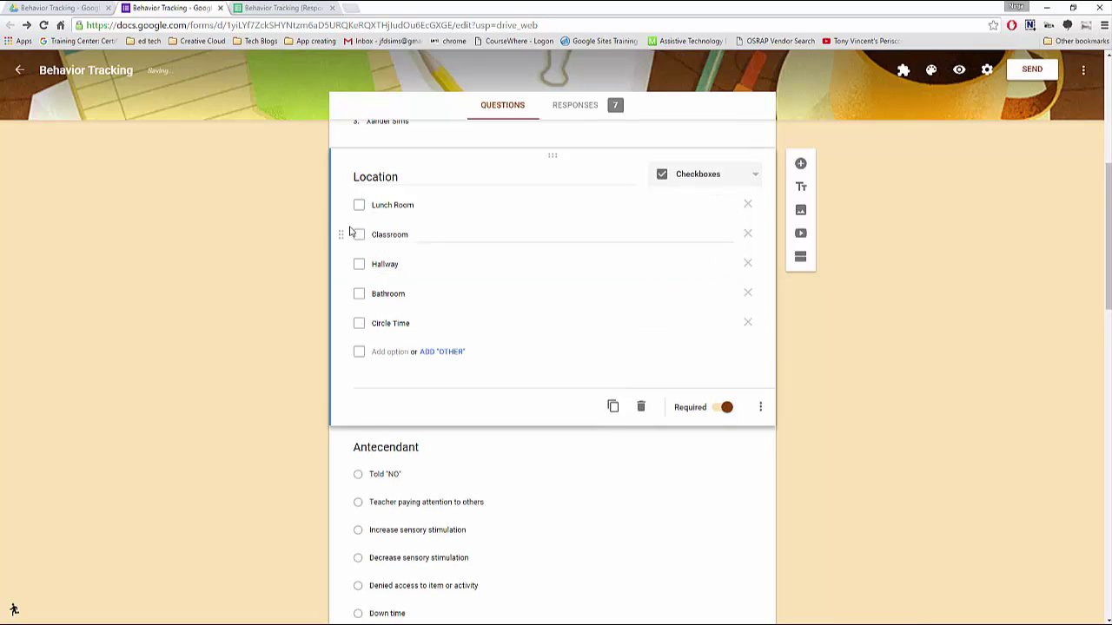
# Go through the Antecendant, Behavior and Consequence questions down to Section 2
pyautogui.click(417, 530)
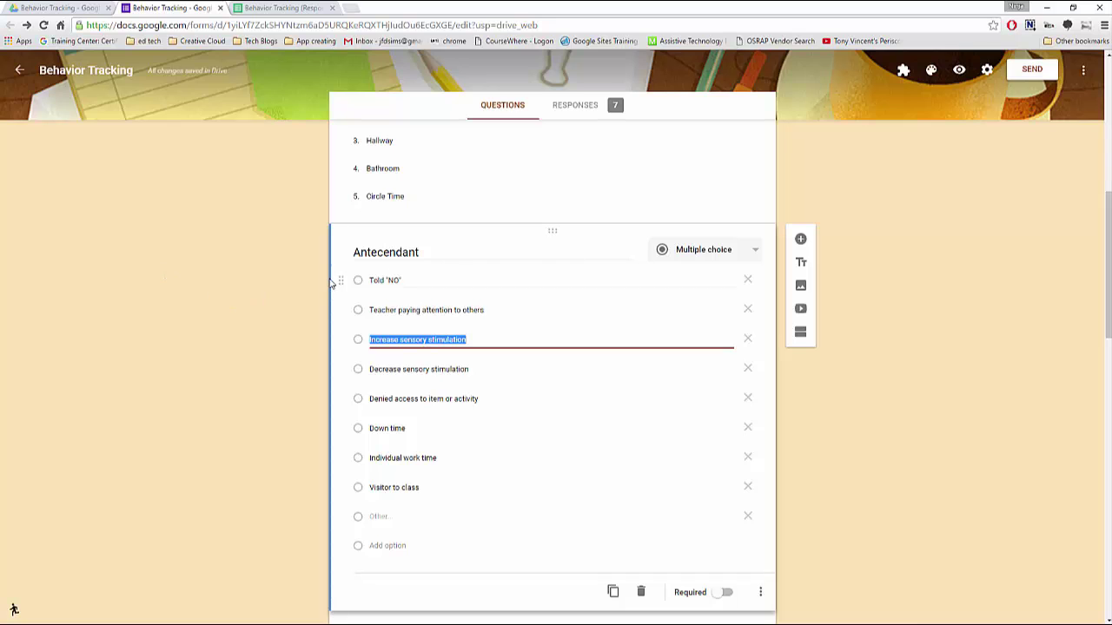
pyautogui.scroll(-5, 313, 288)
pyautogui.click(484, 308)
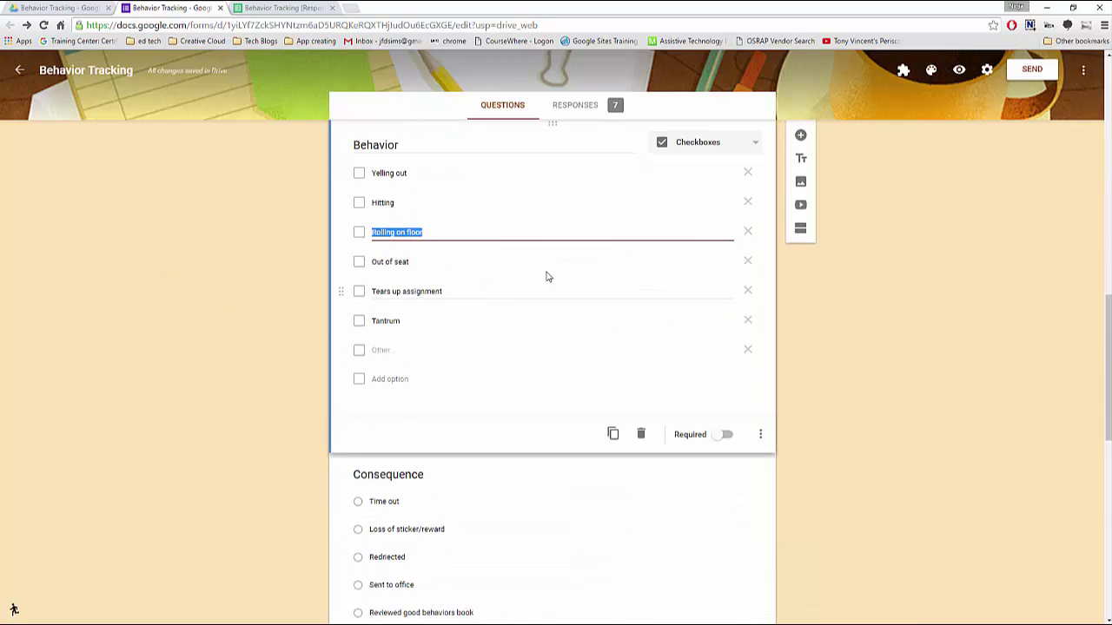
pyautogui.scroll(-3, 547, 276)
pyautogui.click(550, 303)
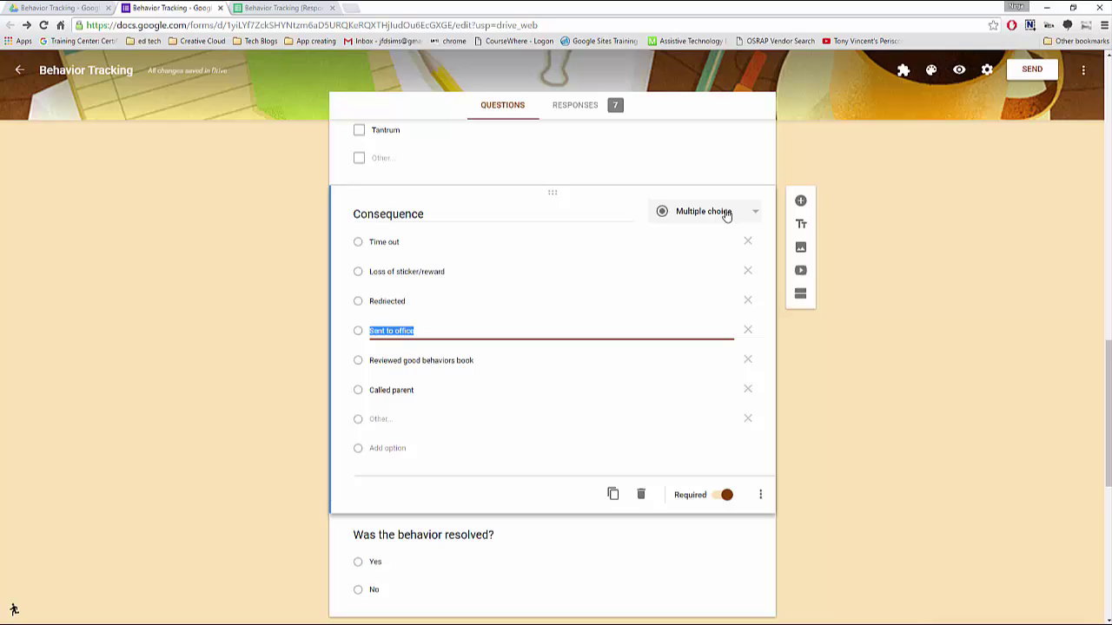
pyautogui.scroll(-2, 33, 313)
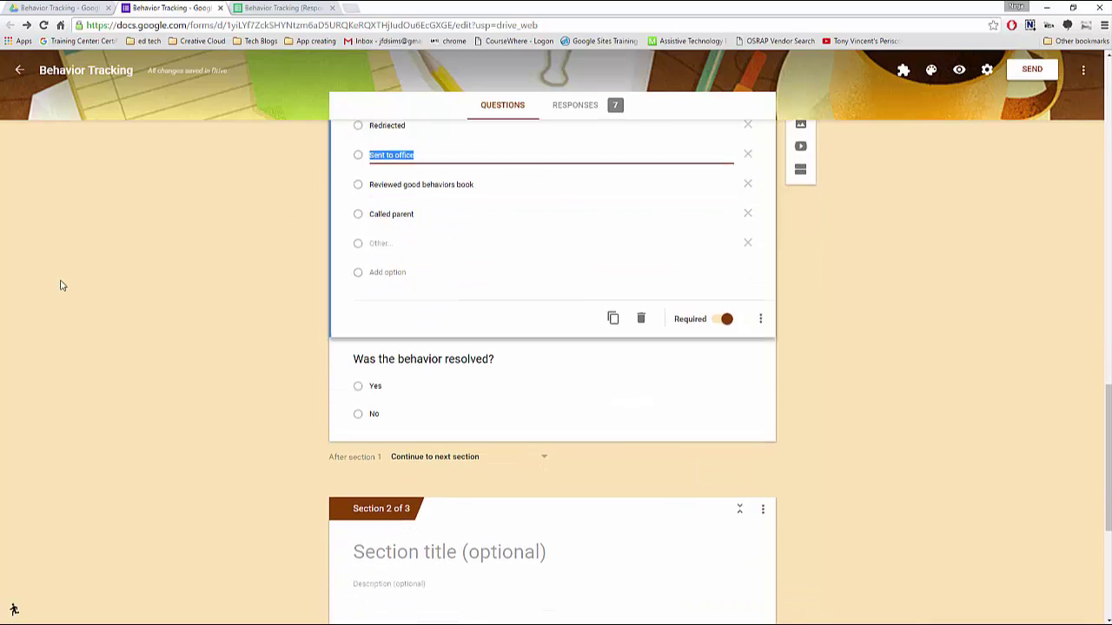
pyautogui.scroll(-1, 96, 287)
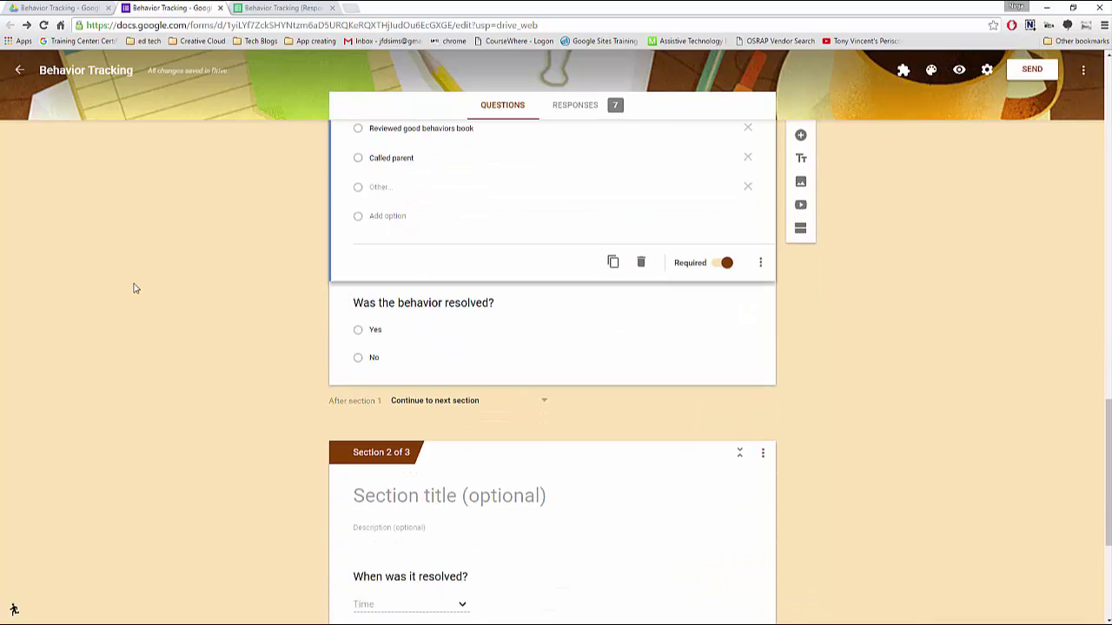
pyautogui.click(586, 324)
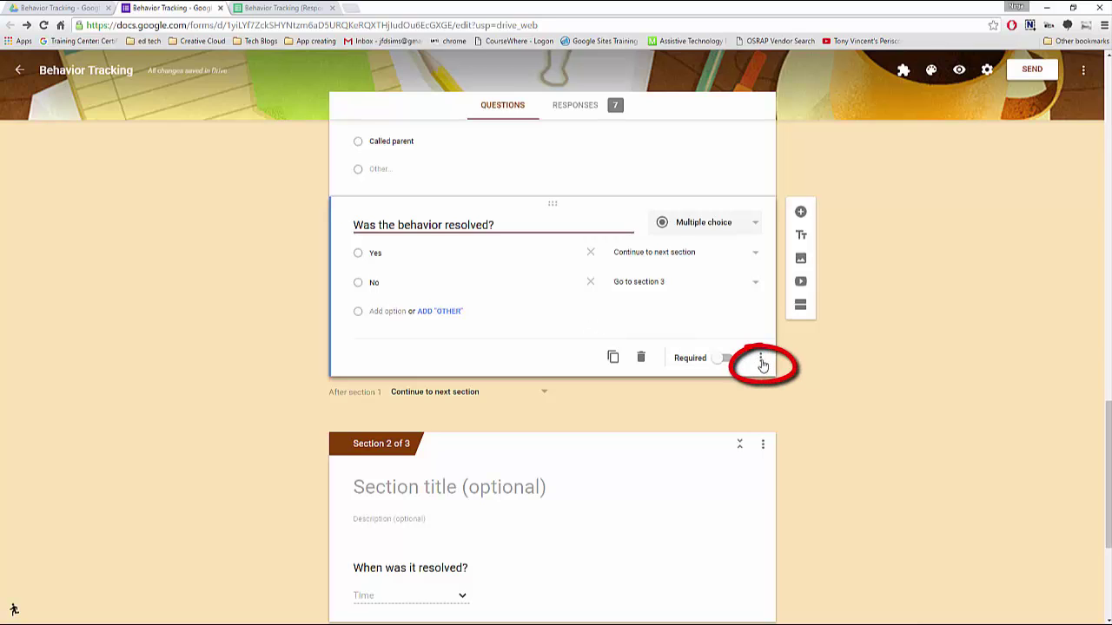
pyautogui.click(761, 359)
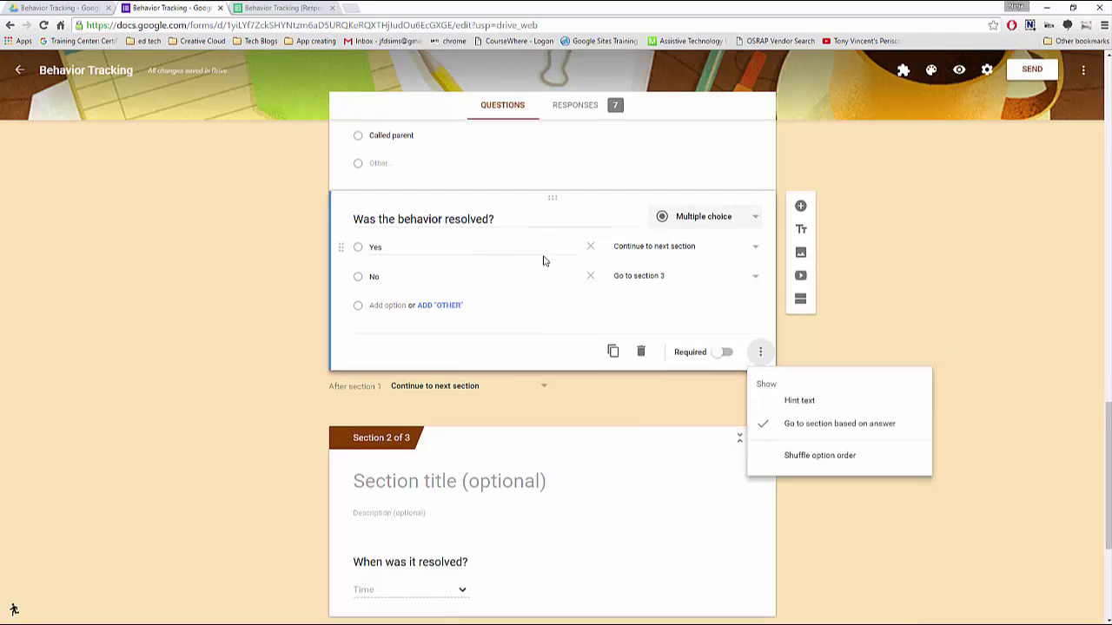
pyautogui.scroll(-1, 539, 260)
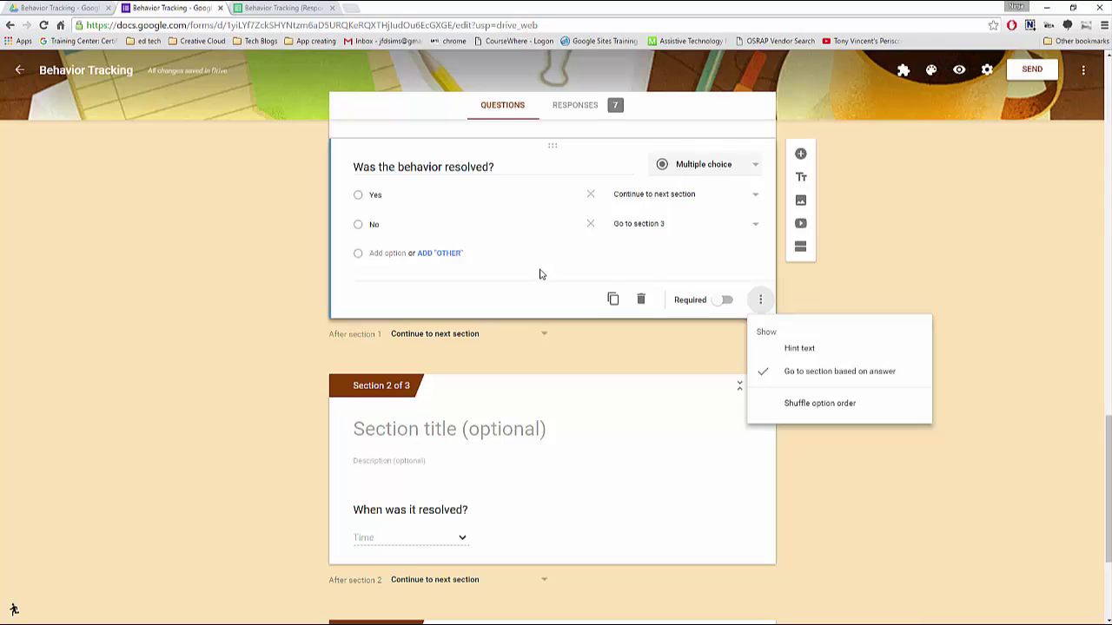
pyautogui.scroll(-1, 539, 275)
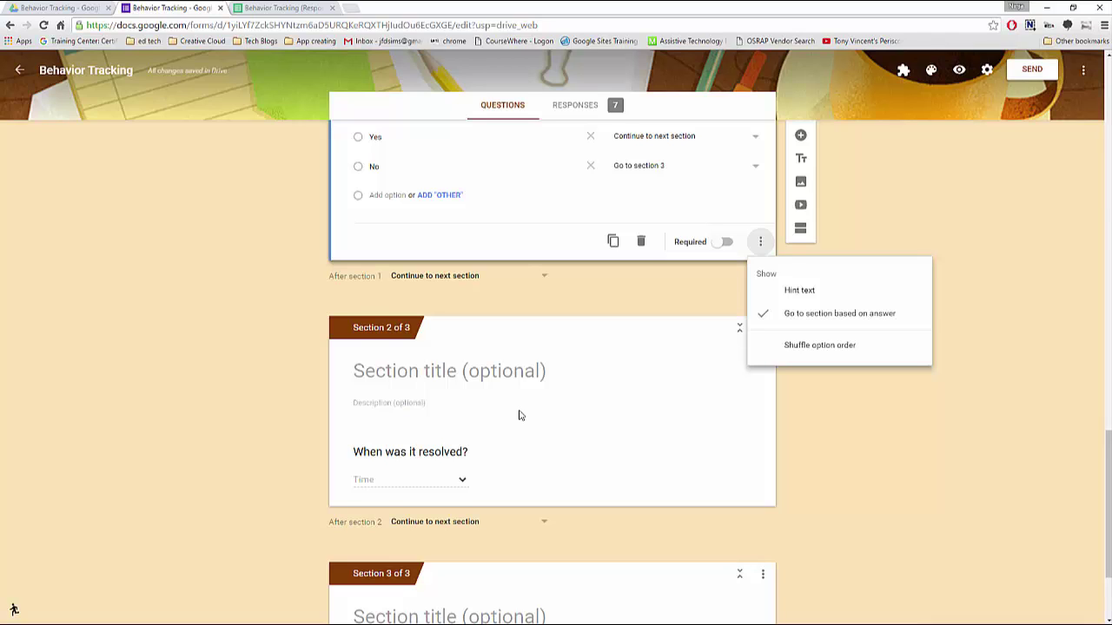
pyautogui.scroll(3, 519, 415)
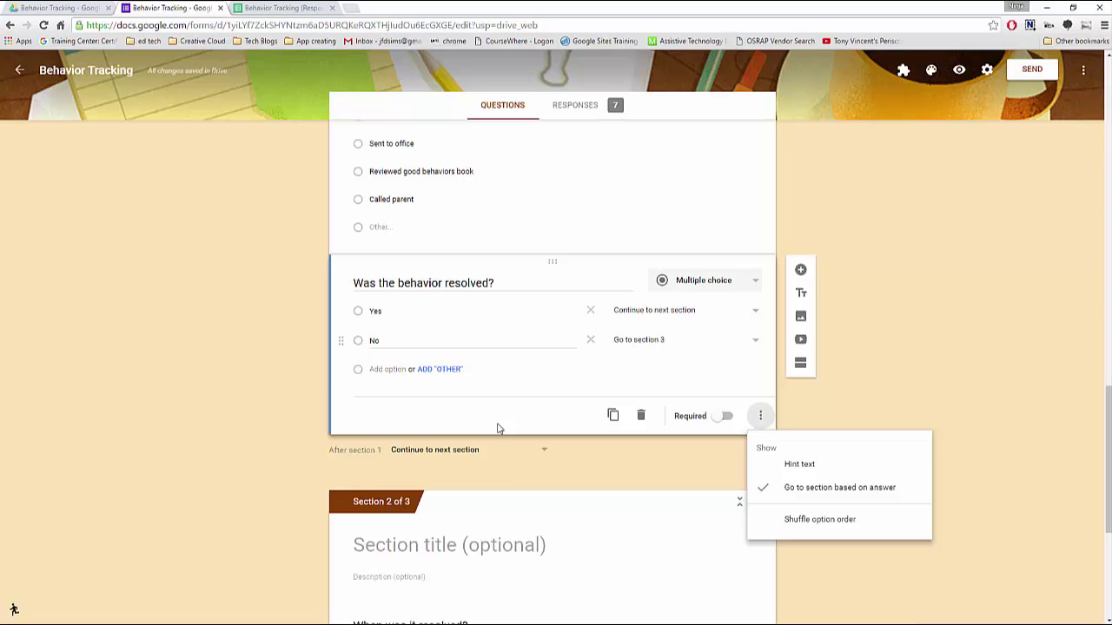
pyautogui.scroll(-4, 417, 490)
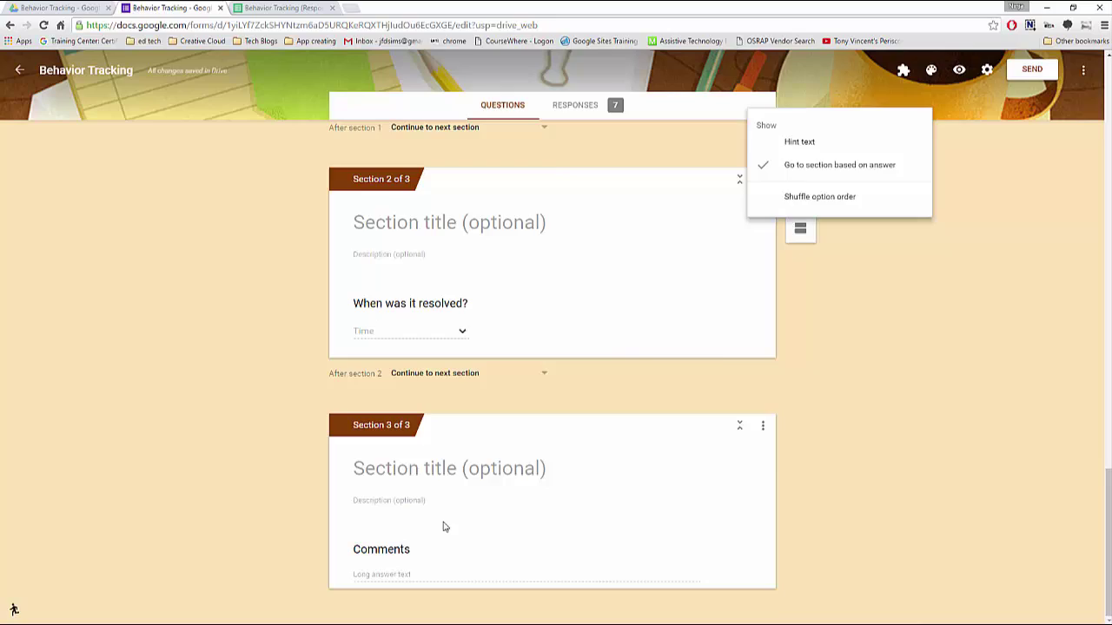
pyautogui.click(443, 528)
pyautogui.scroll(-4, 409, 496)
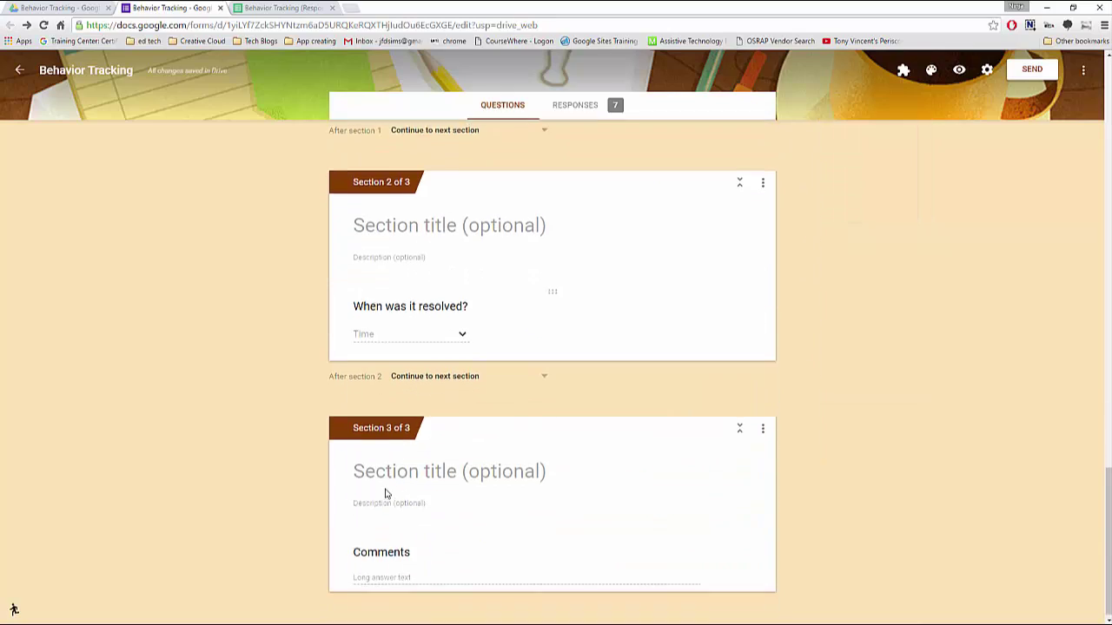
pyautogui.click(526, 569)
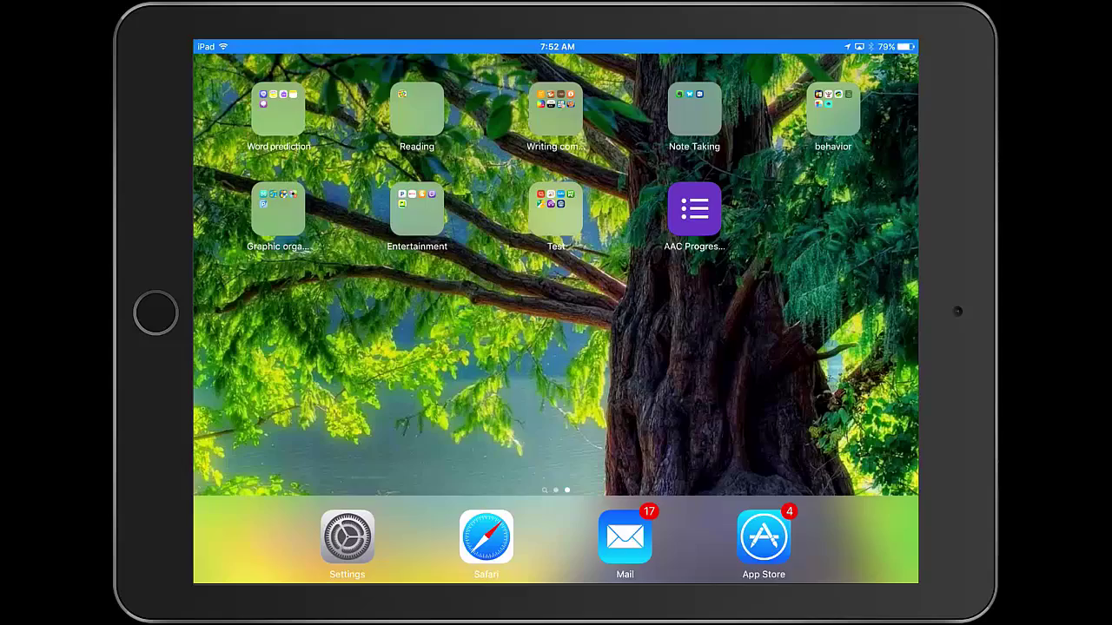
# Open the emailed form link in Safari and choose Add to Home Screen from Share
pyautogui.click(624, 536)
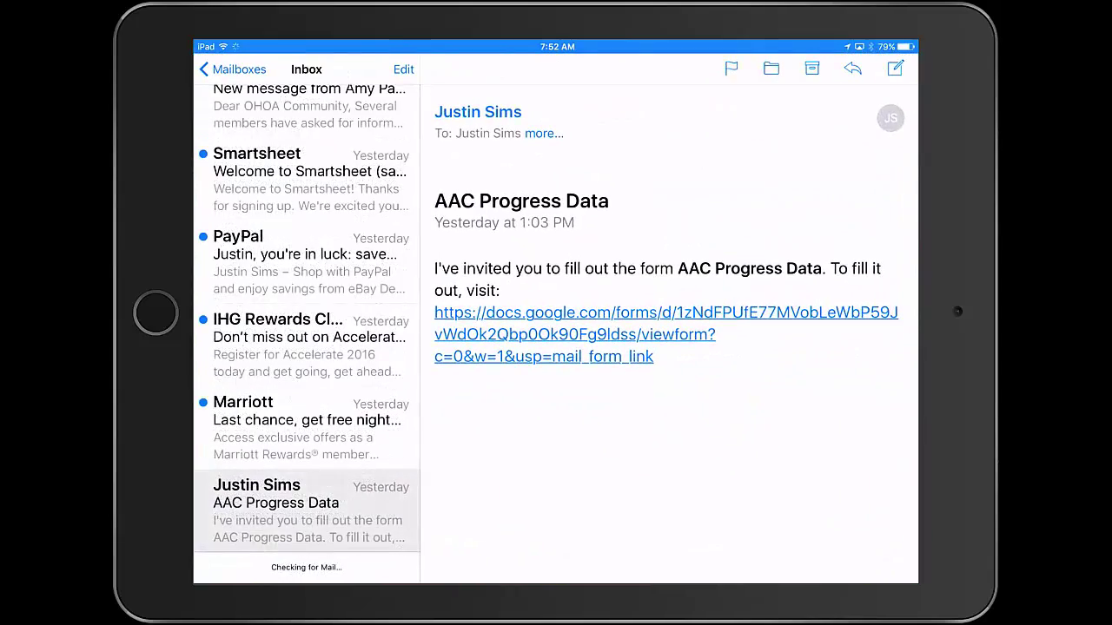
pyautogui.click(308, 156)
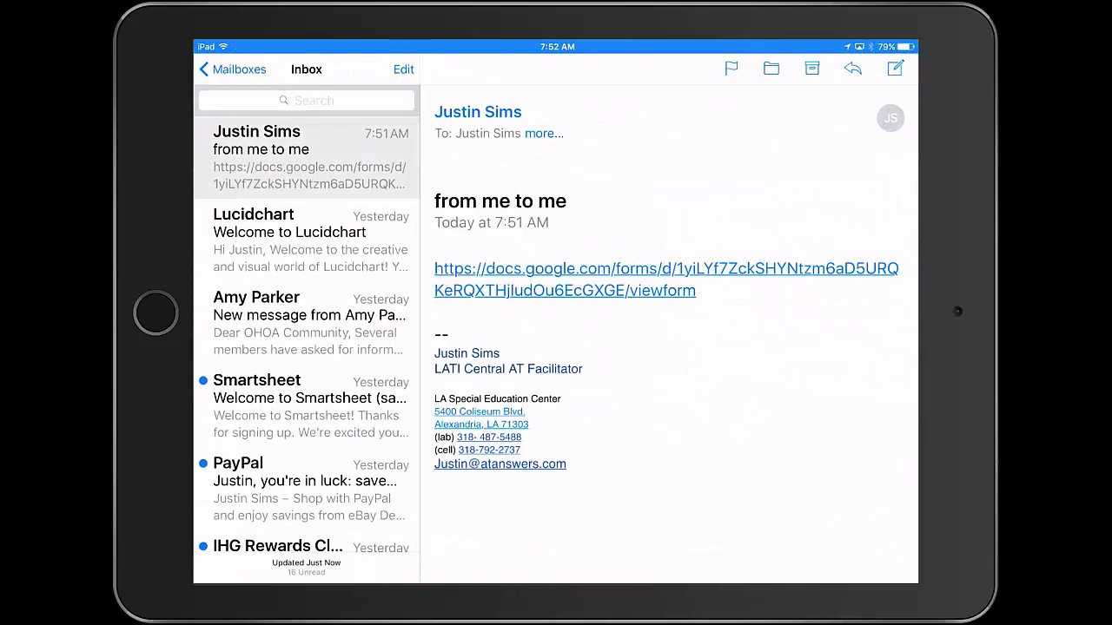
pyautogui.click(565, 269)
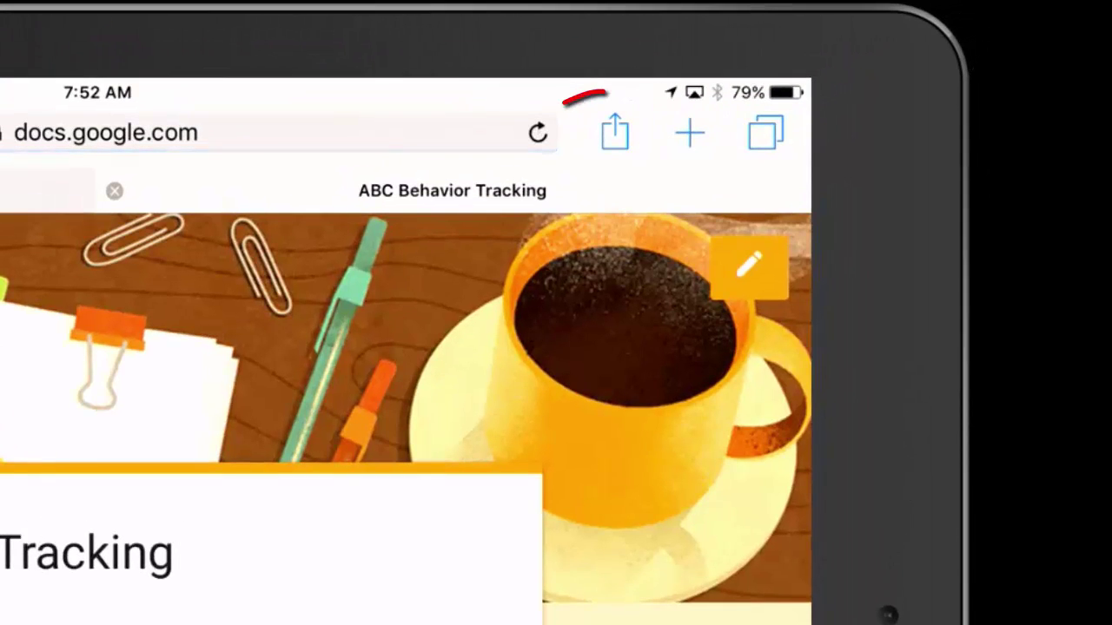
pyautogui.click(615, 132)
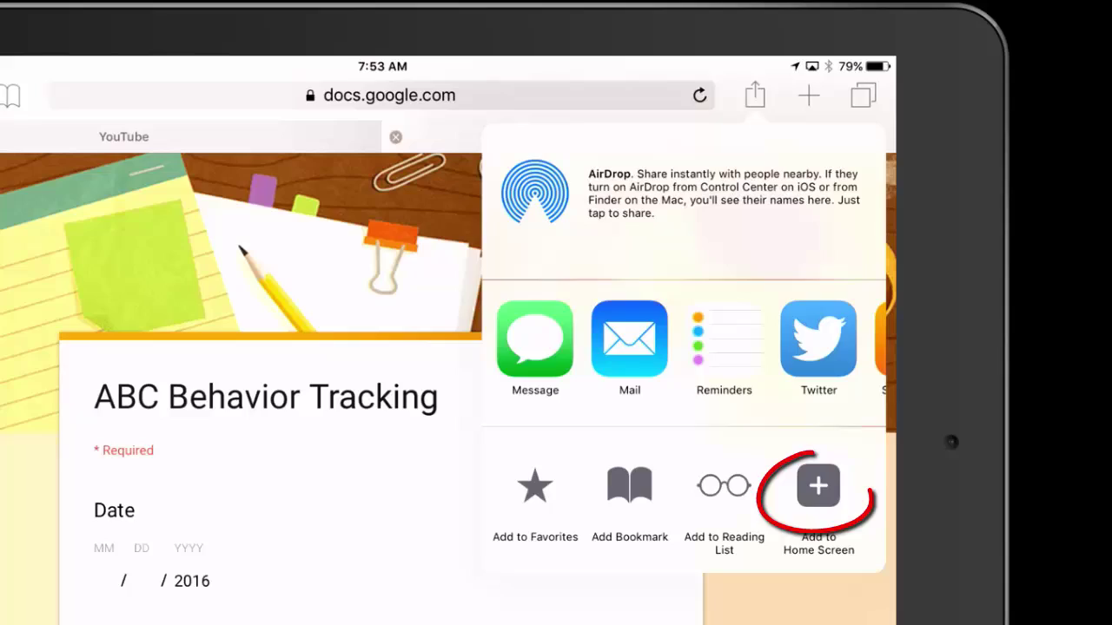
pyautogui.click(818, 488)
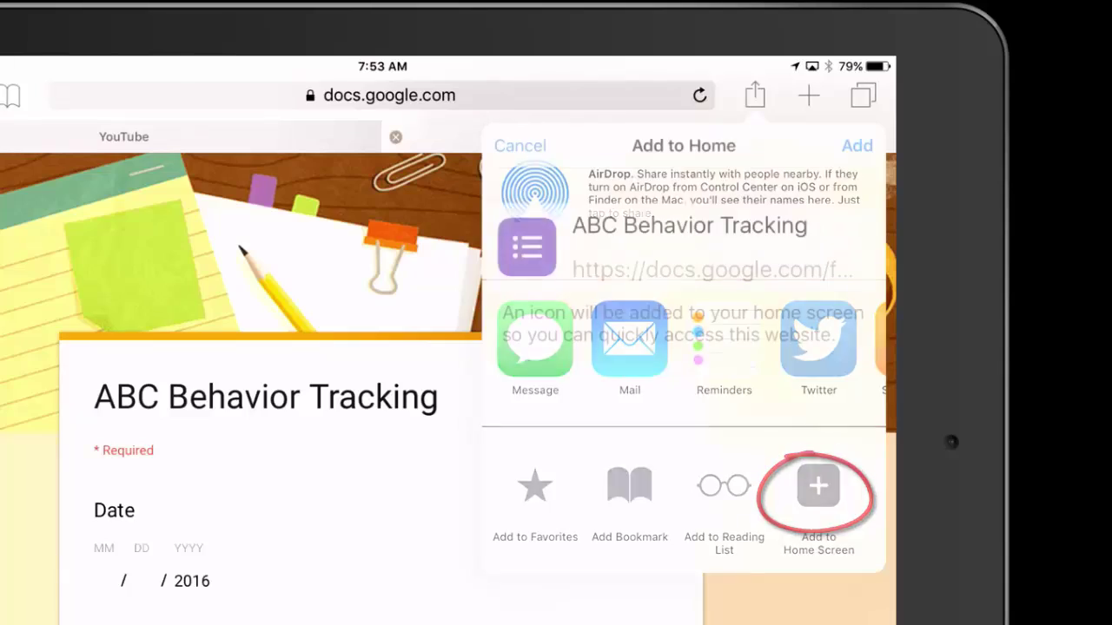
# Add the ABC Behavior Tracking icon to the home screen and scroll through the reopened form
pyautogui.click(866, 138)
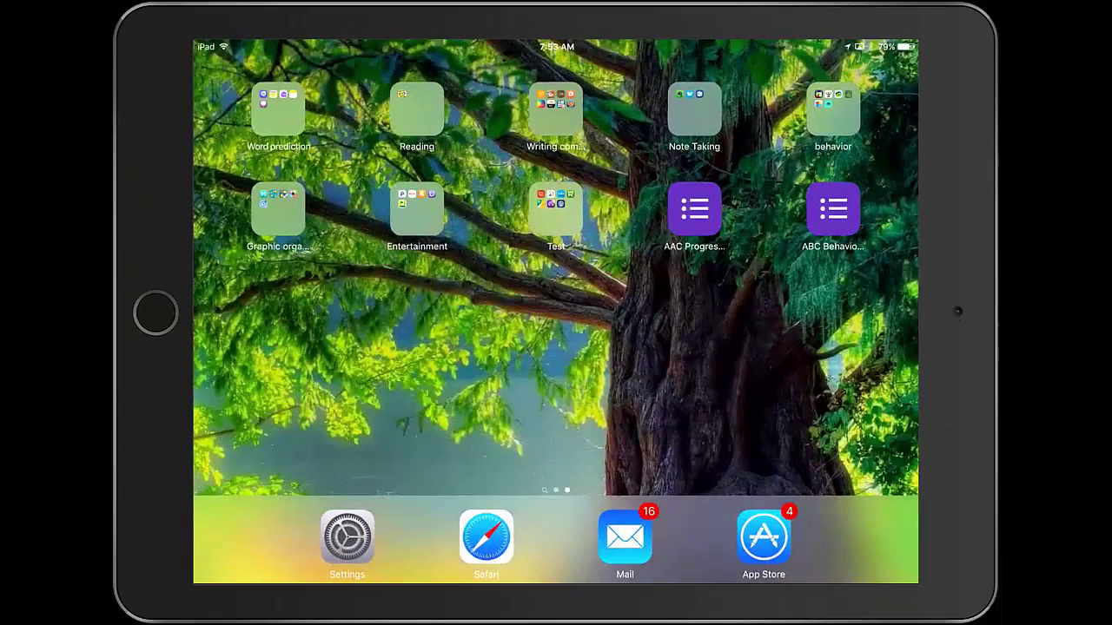
pyautogui.moveTo(608, 348); pyautogui.dragTo(521, 347)
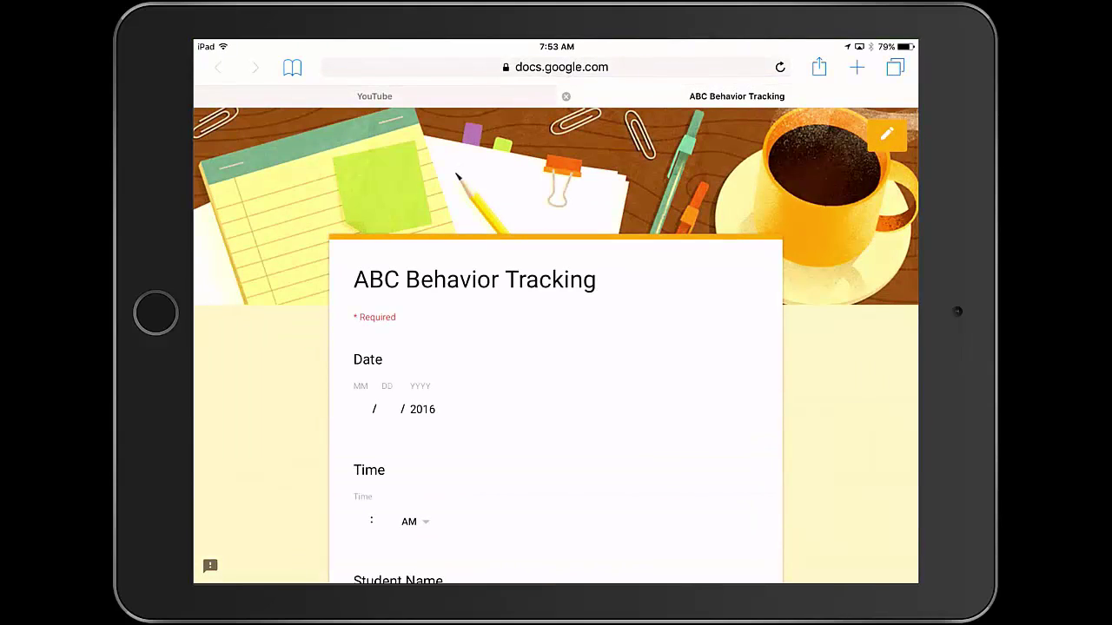
pyautogui.scroll(-10, 556, 348)
pyautogui.scroll(-8, 556, 348)
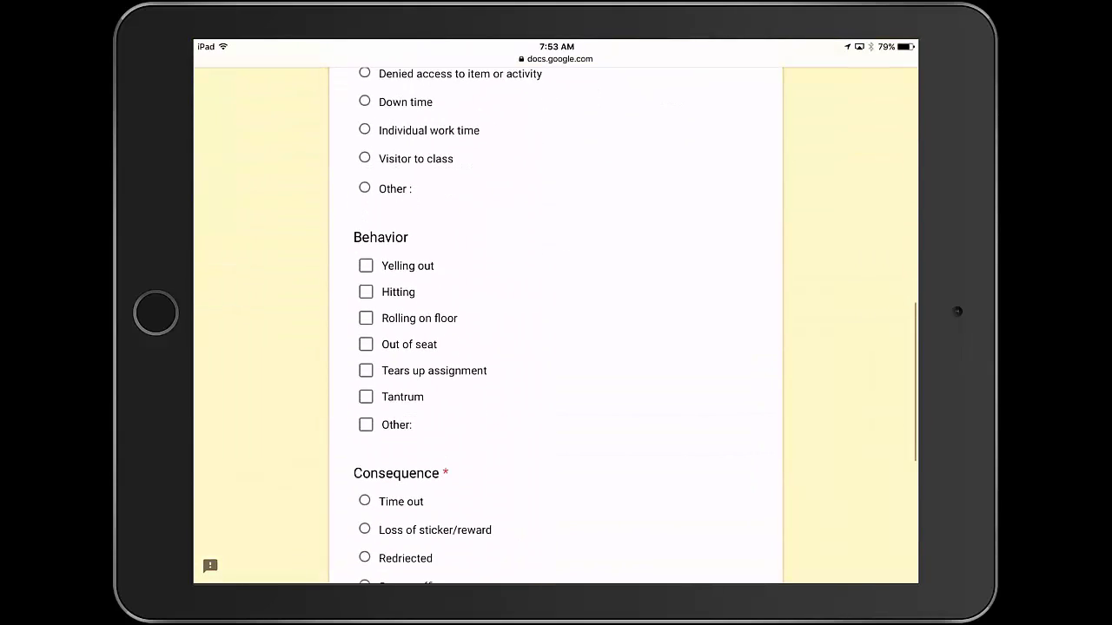